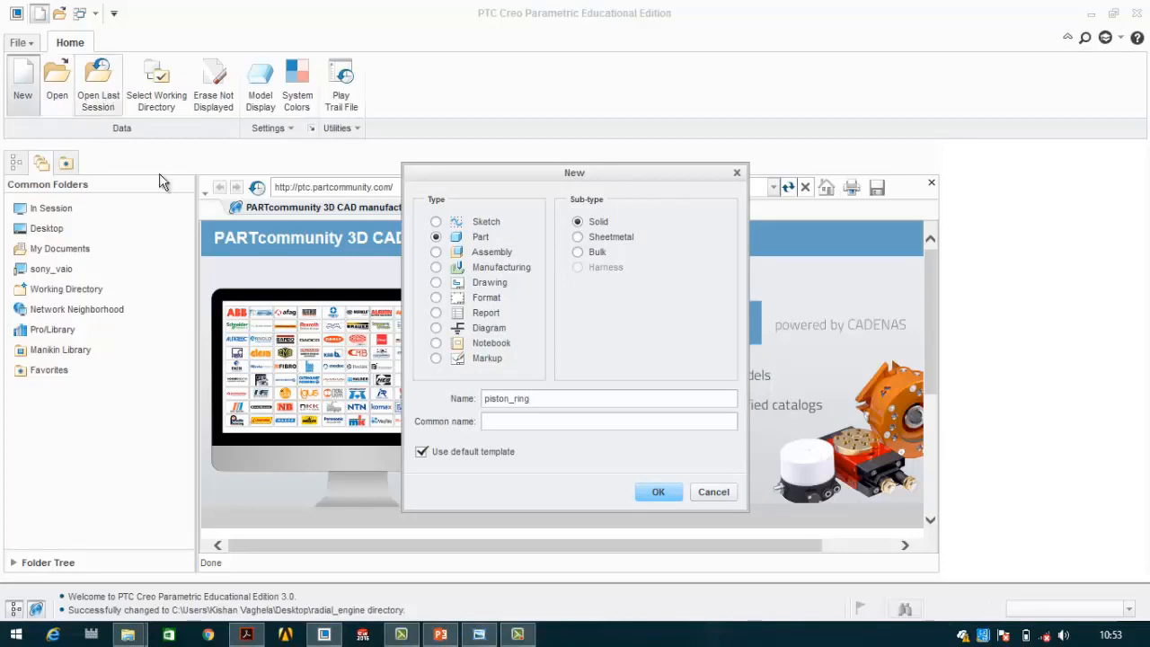
- Create the solid part piston_ring from the solid_start_part_mmks template
left_click(648, 491)
left_click(503, 239)
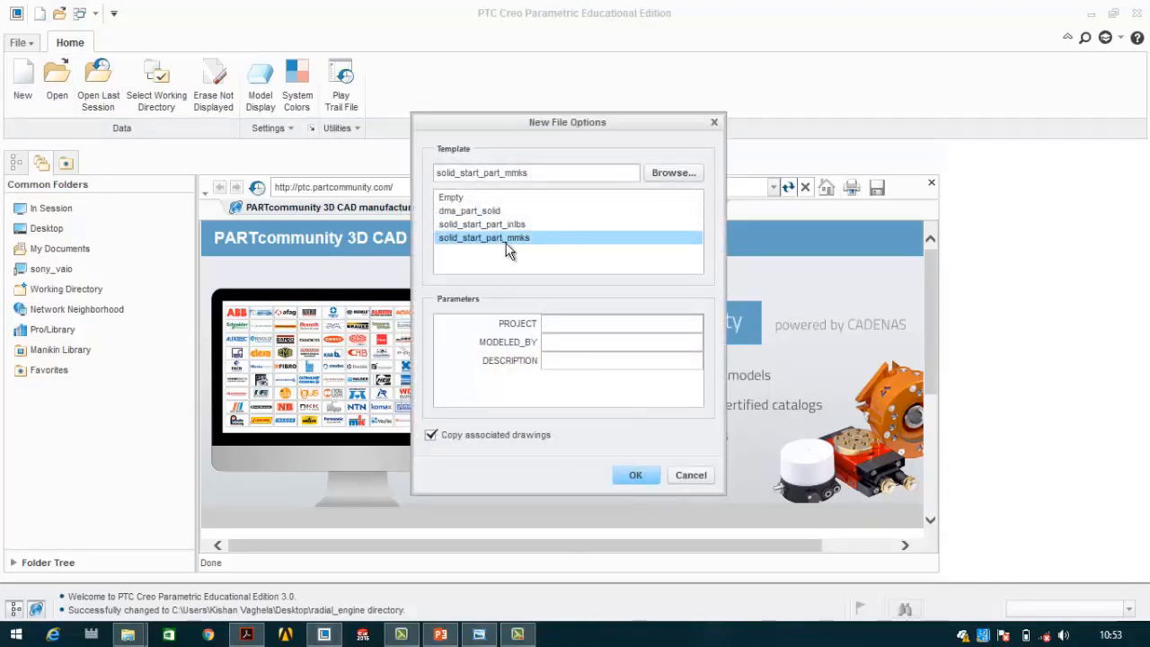
left_click(634, 486)
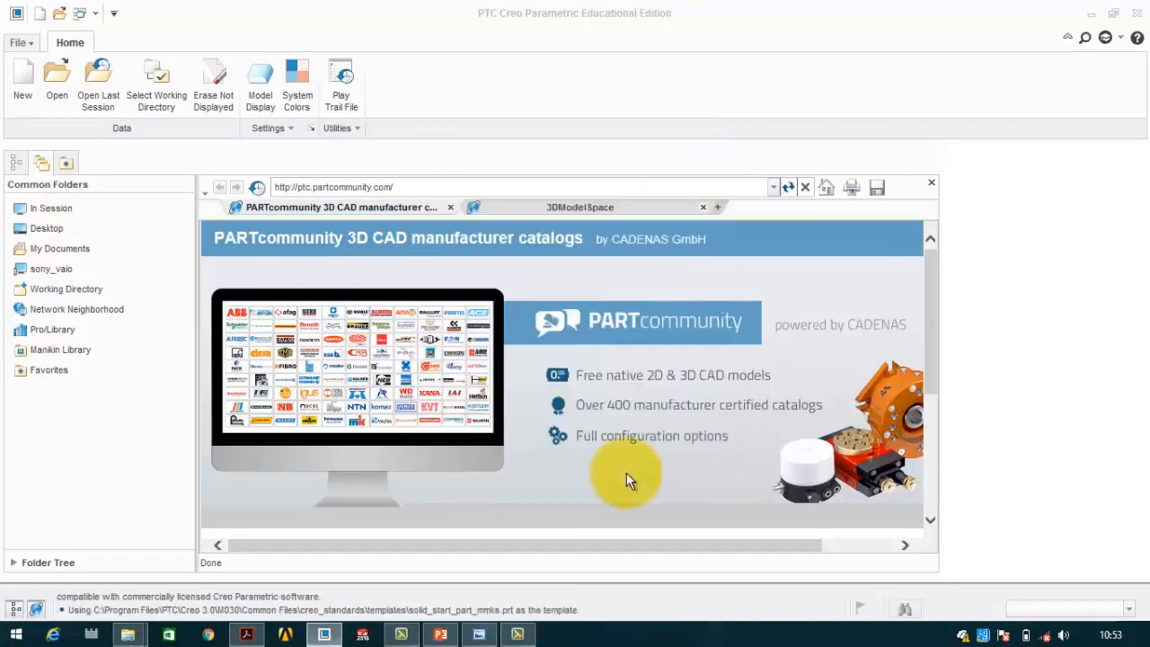
- Following the piston ring drawing, begin an extrude on the TOP plane and sketch two concentric circles at the origin, about 338 and 271 mm in diameter
left_click(478, 632)
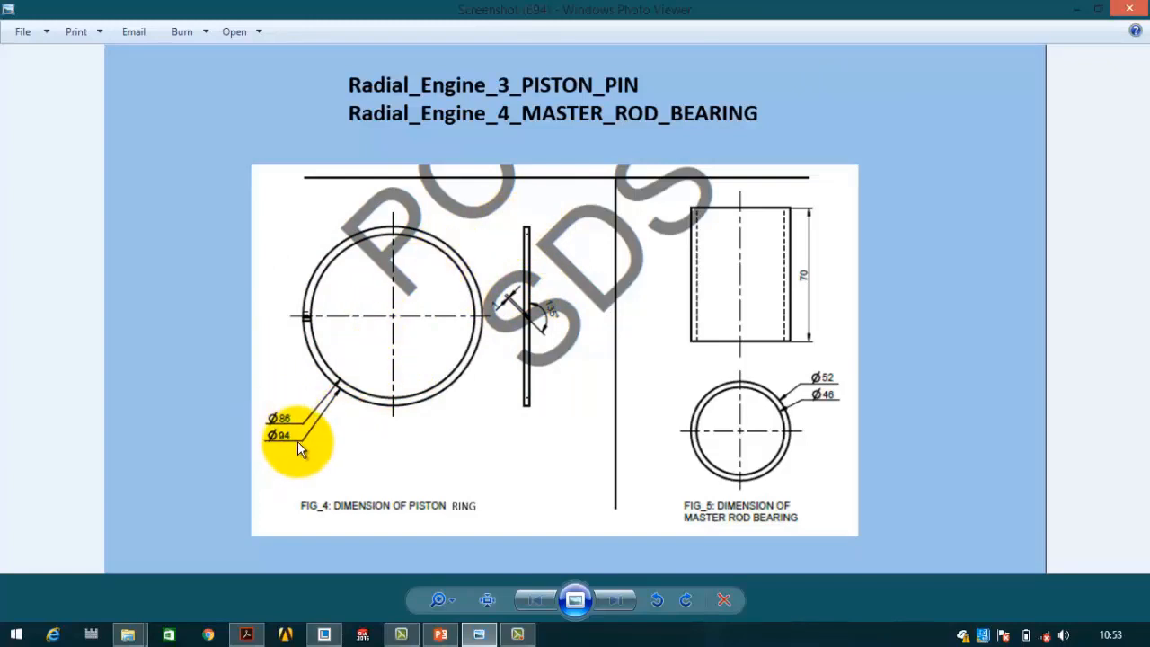
left_click(1075, 8)
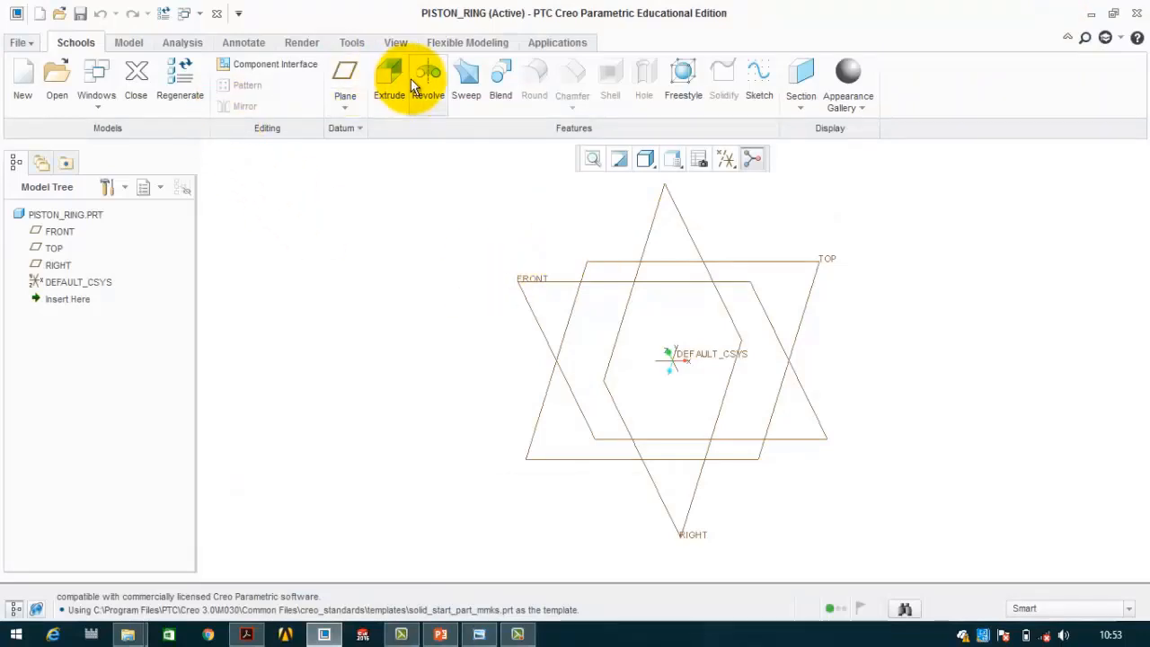
left_click(389, 79)
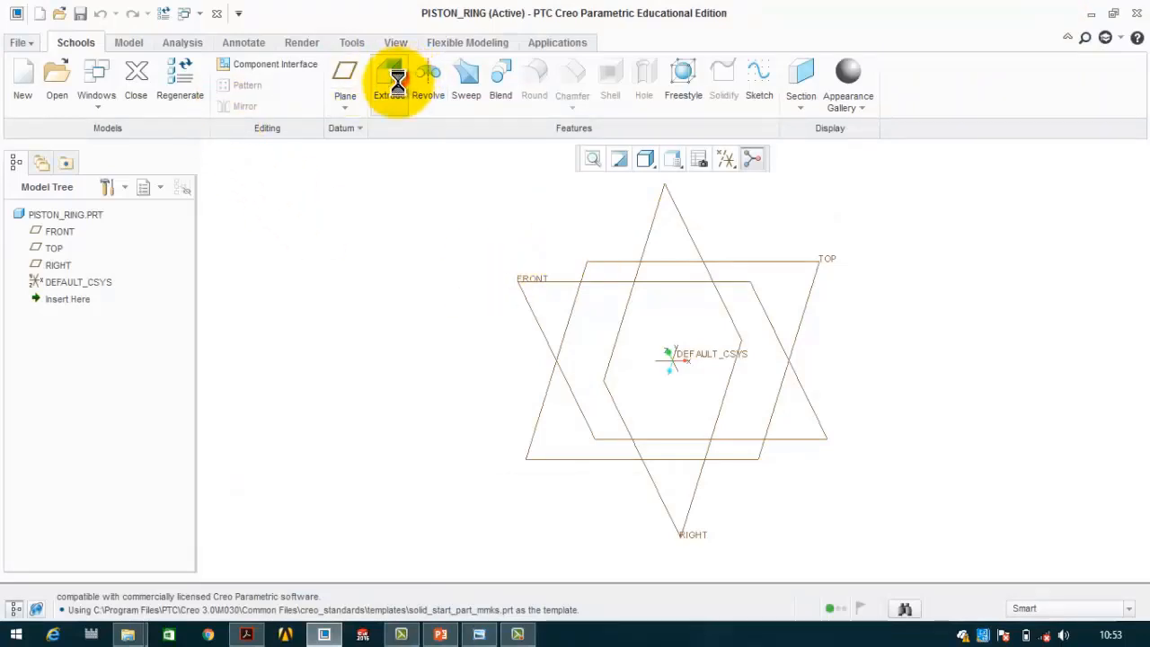
left_click(761, 262)
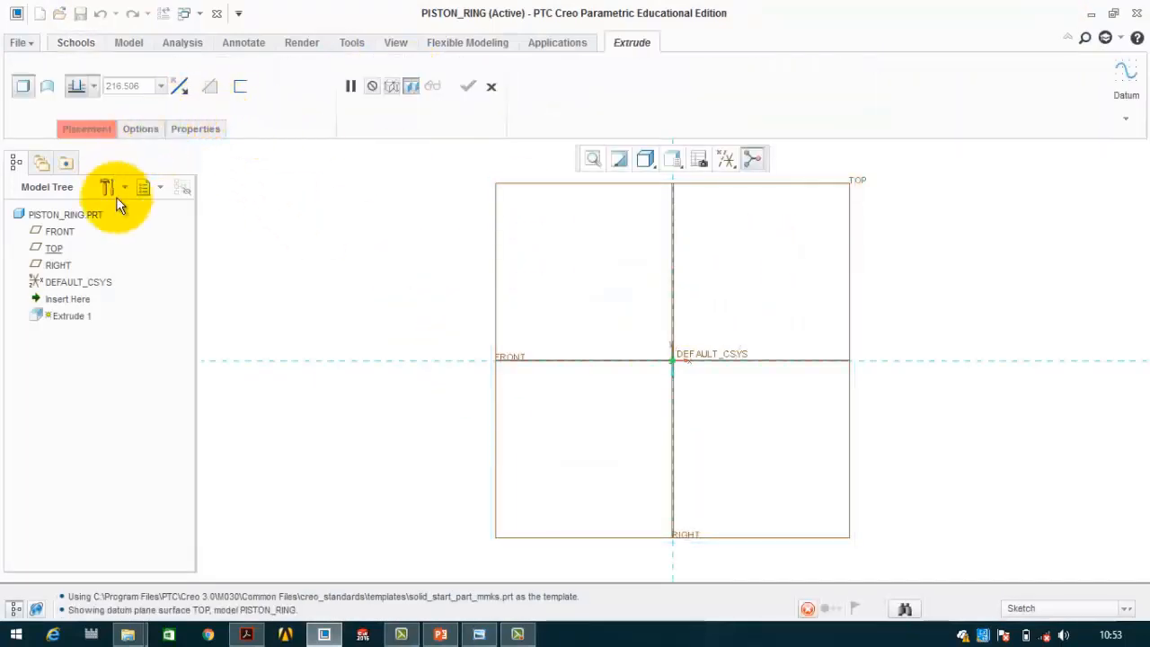
left_click(245, 90)
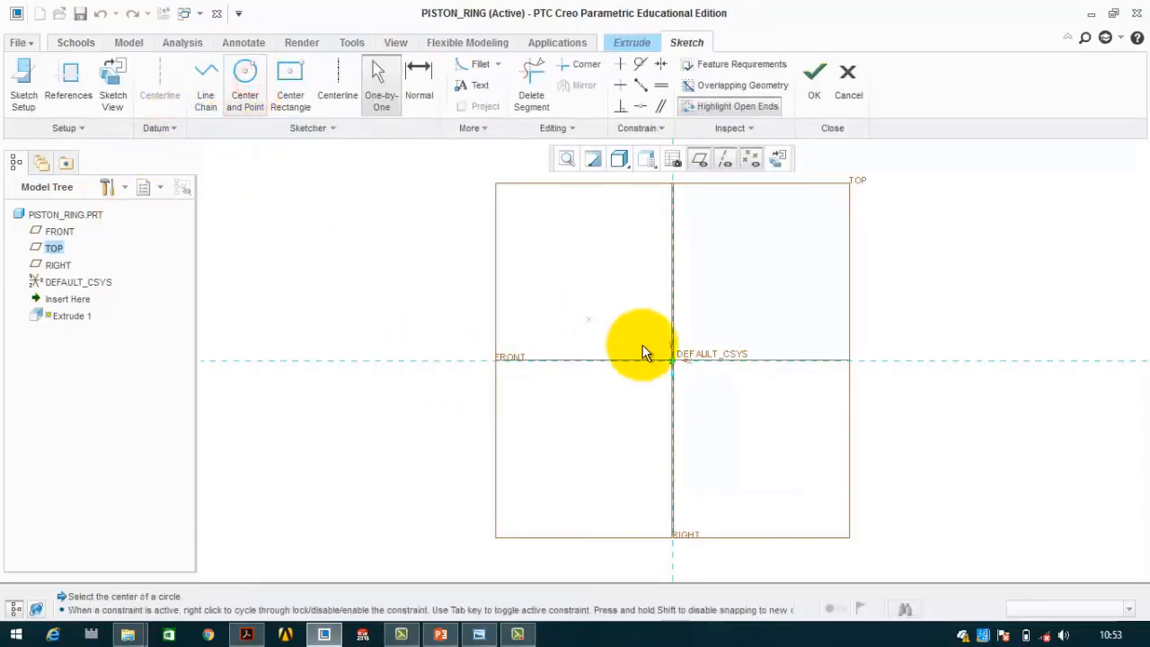
left_click(673, 361)
left_click(764, 278)
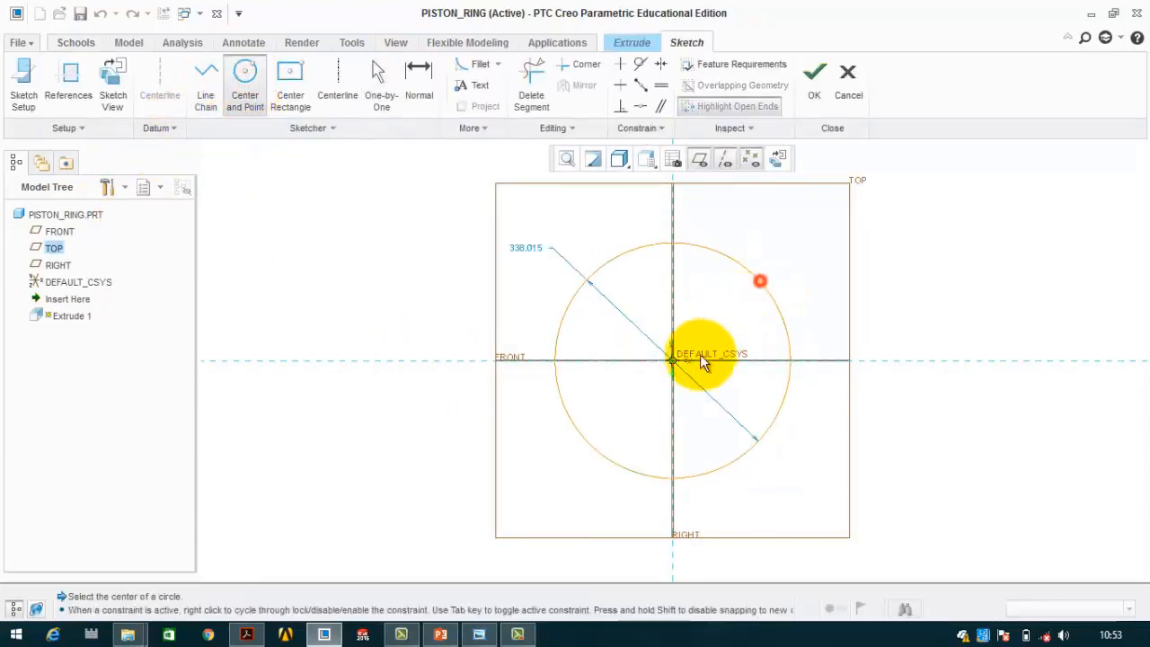
left_click(673, 360)
left_click(733, 286)
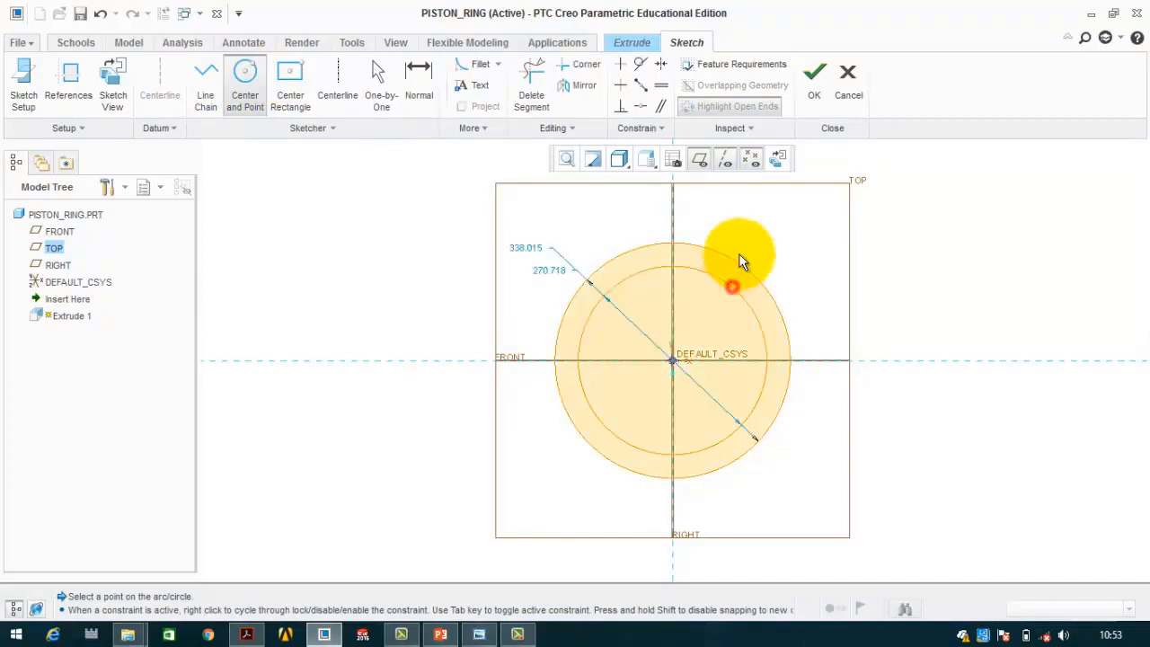
middle_click(745, 237)
- Set the smaller circle's diameter to 93 mm and the larger circle's to 86 mm, and finish the sketch
double_click(549, 273)
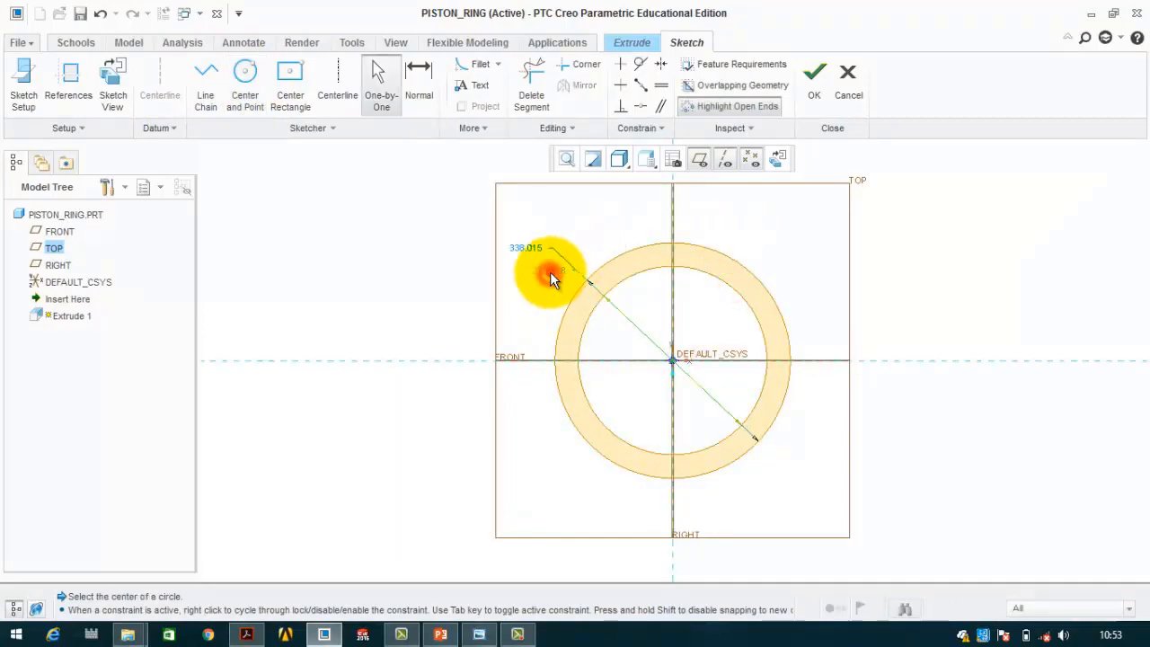
type("93")
key("Return")
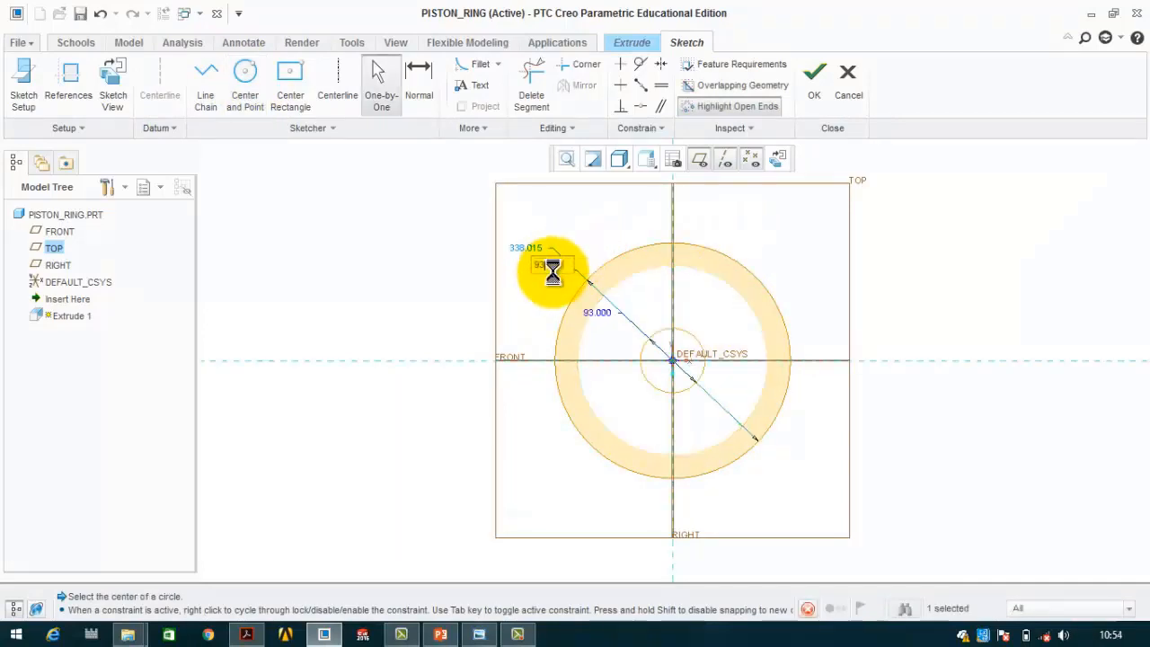
double_click(540, 249)
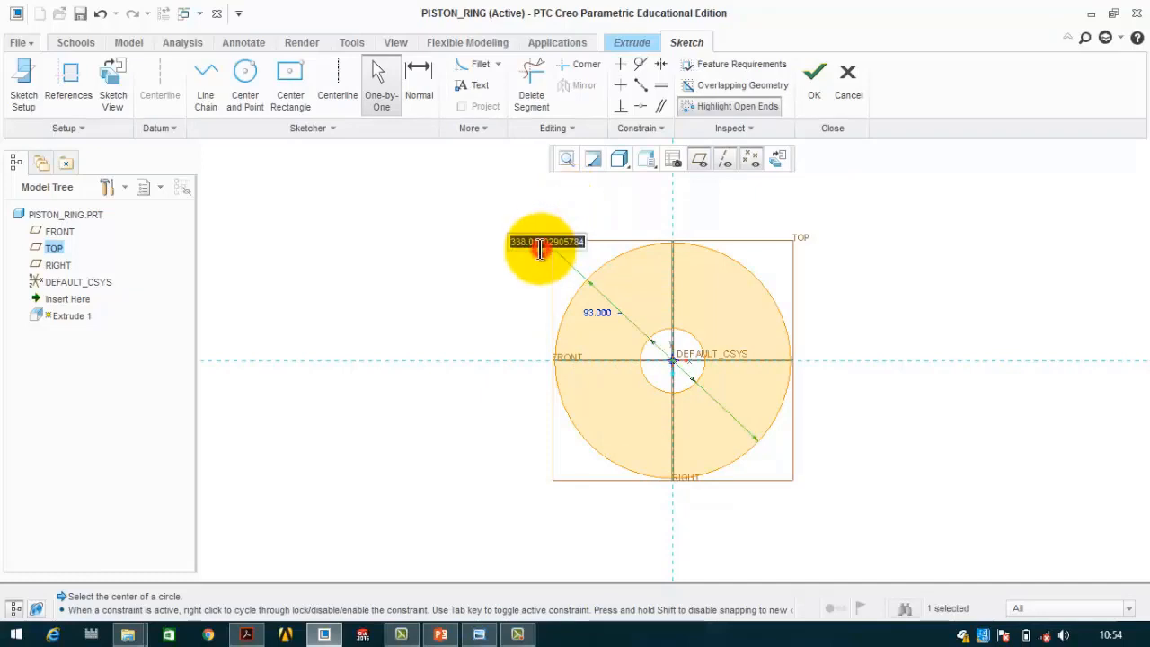
type("86")
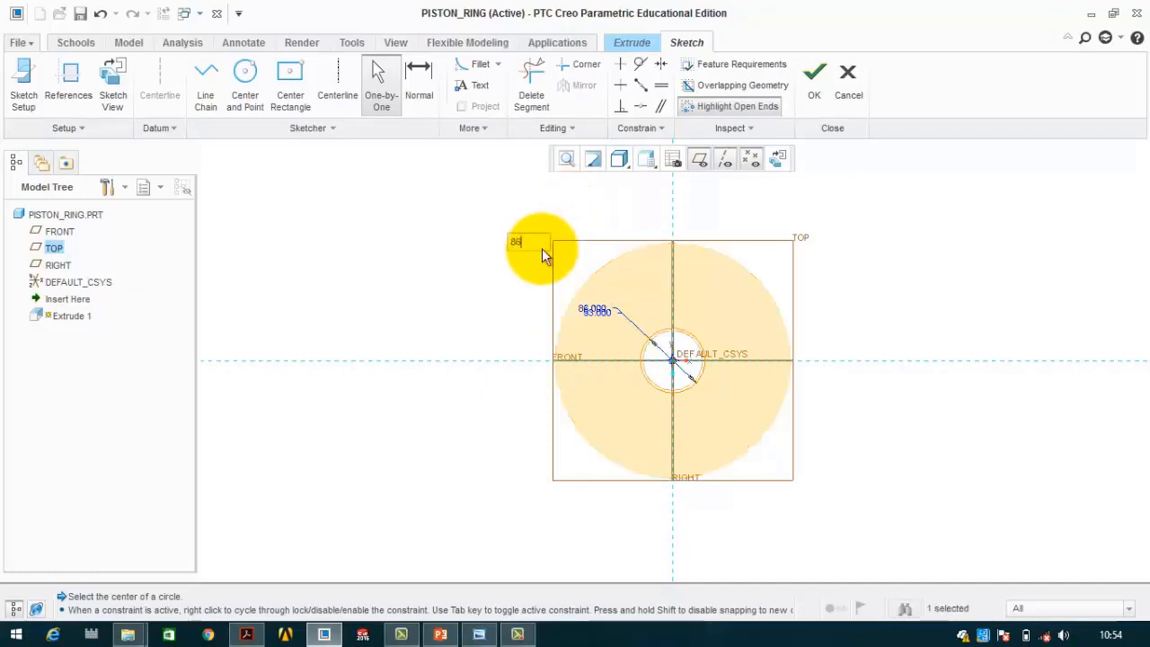
key("Return")
left_click(760, 262)
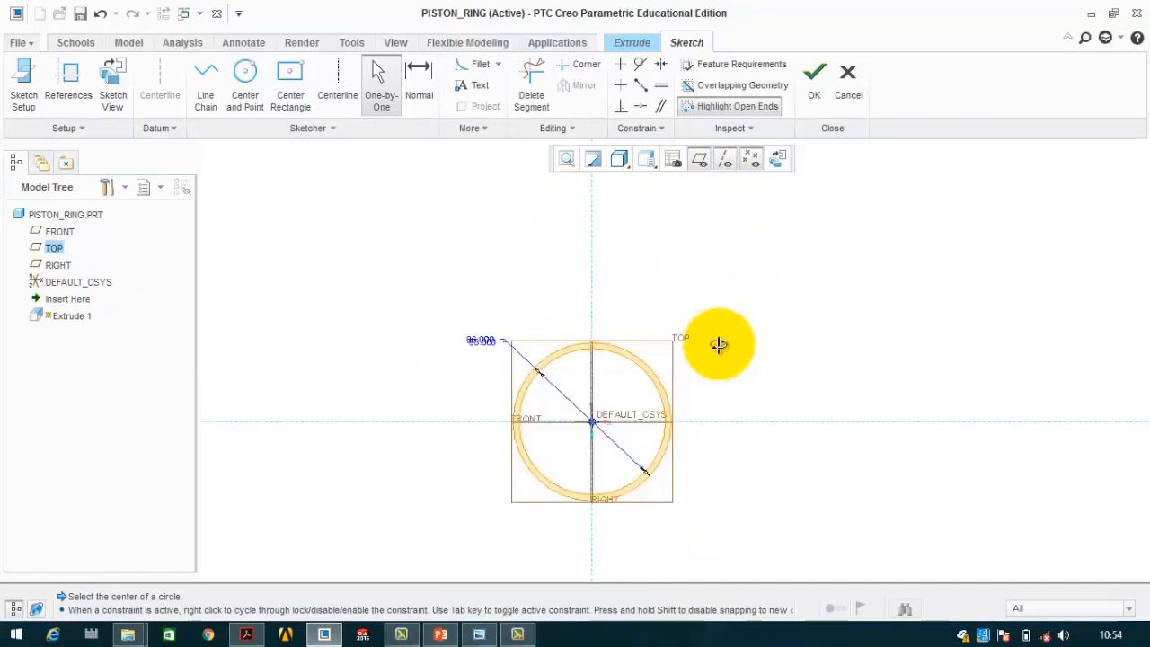
left_click(814, 83)
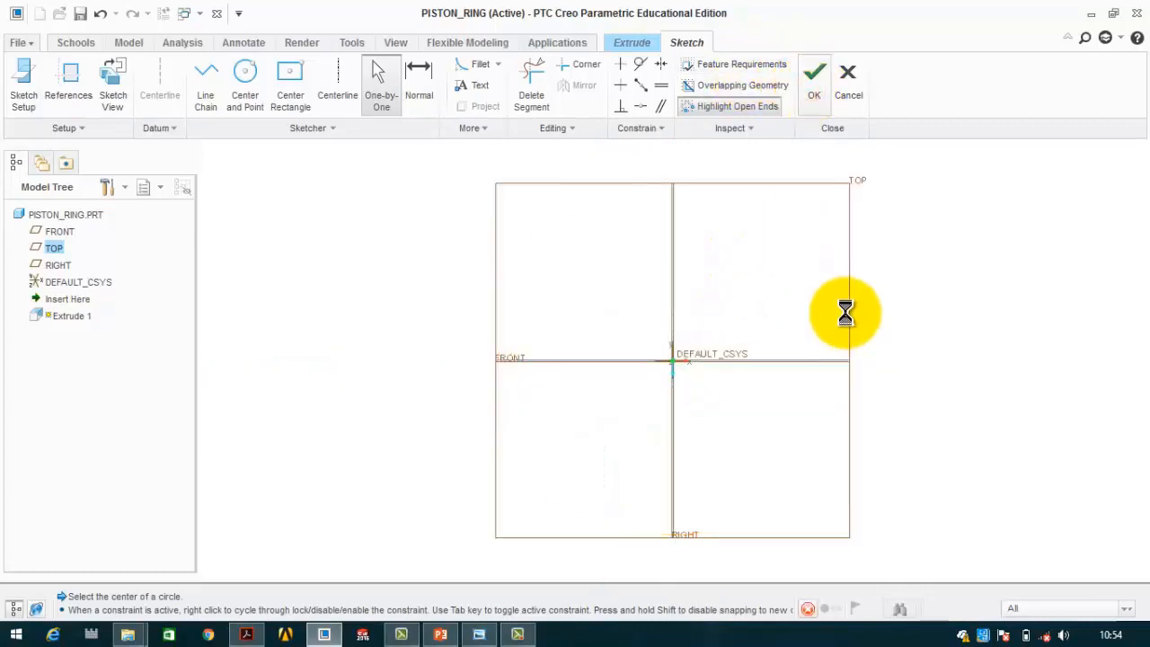
- Extrude the ring profile 2 mm, symmetrically about the TOP plane
left_click(142, 86)
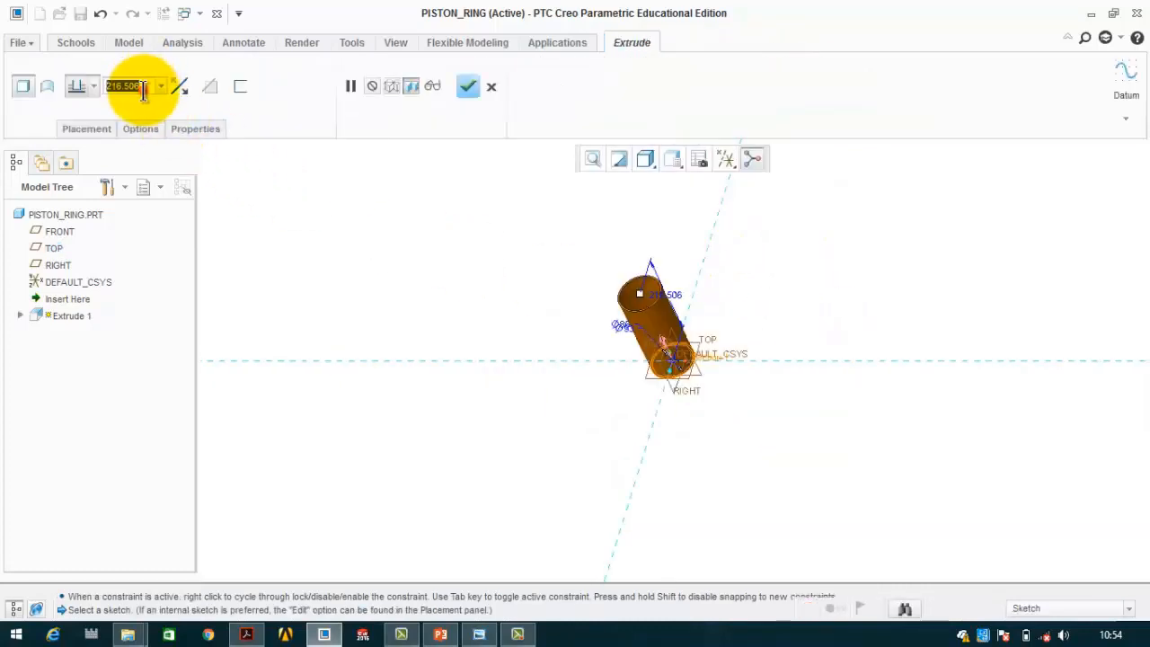
type("2")
key("Return")
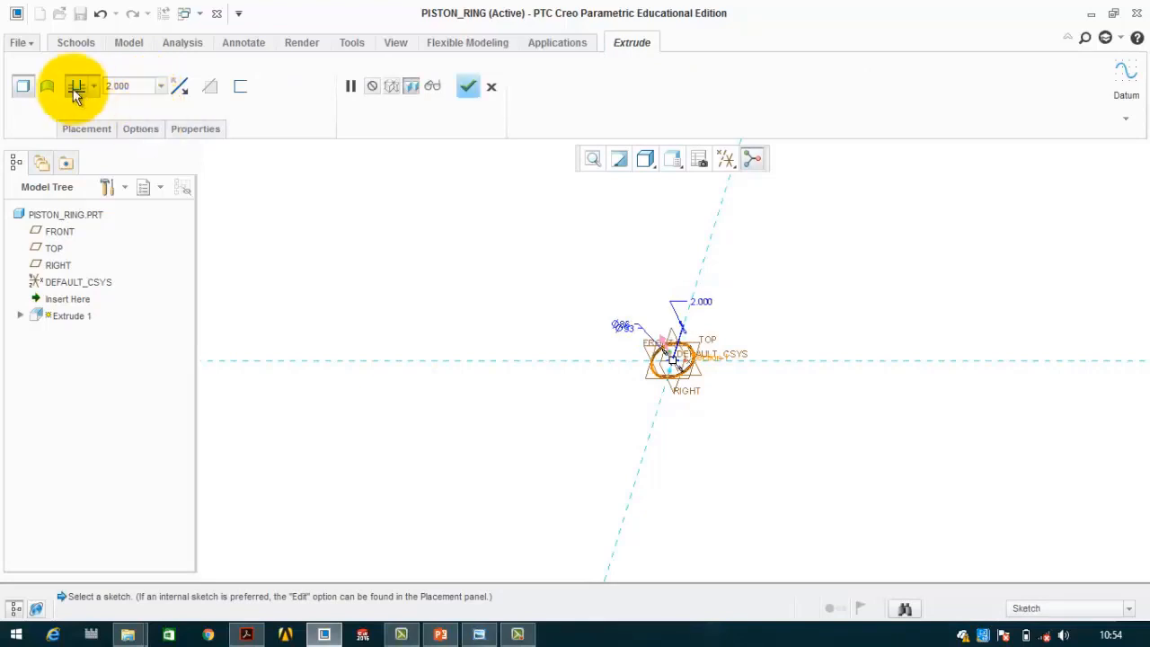
left_click(92, 86)
left_click(81, 132)
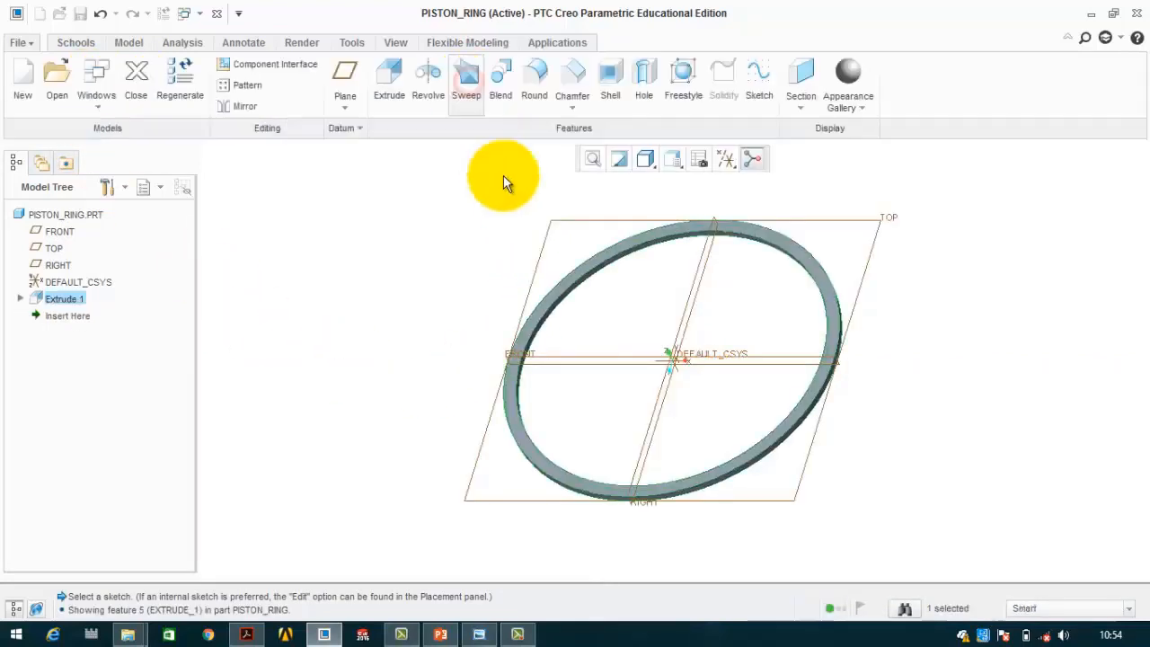
- Begin a second extrude on the RIGHT plane and, following the piston ring drawing, sketch a diagonal line across the ring near the origin
middle_click_drag(878, 462, 899, 415)
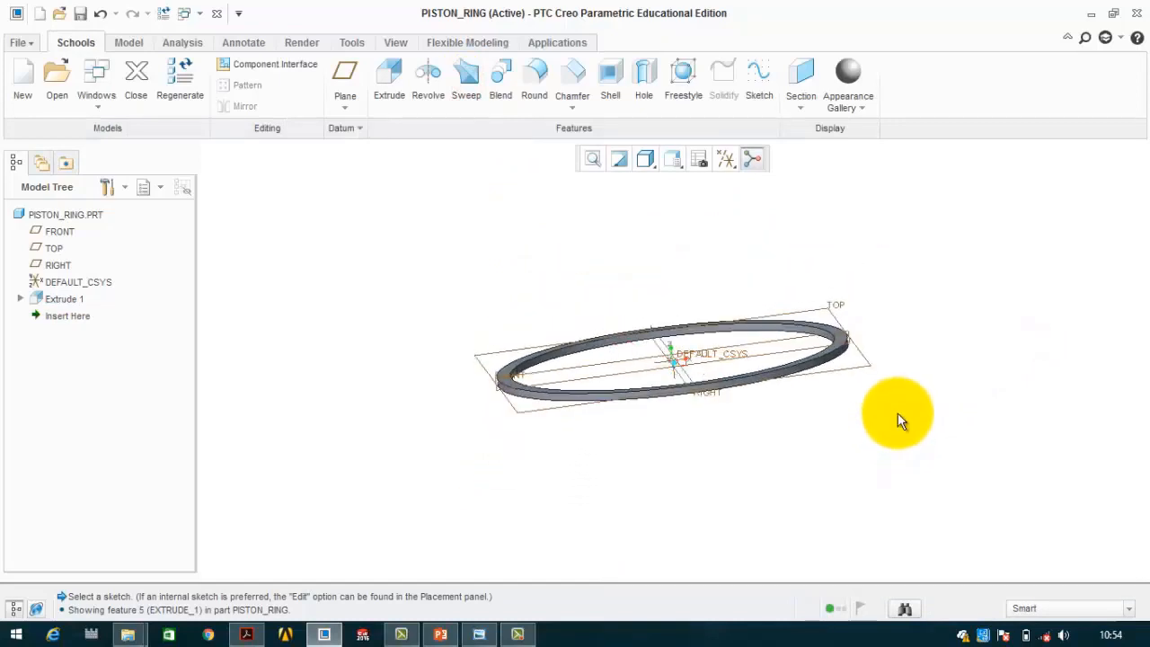
key("ctrl+d")
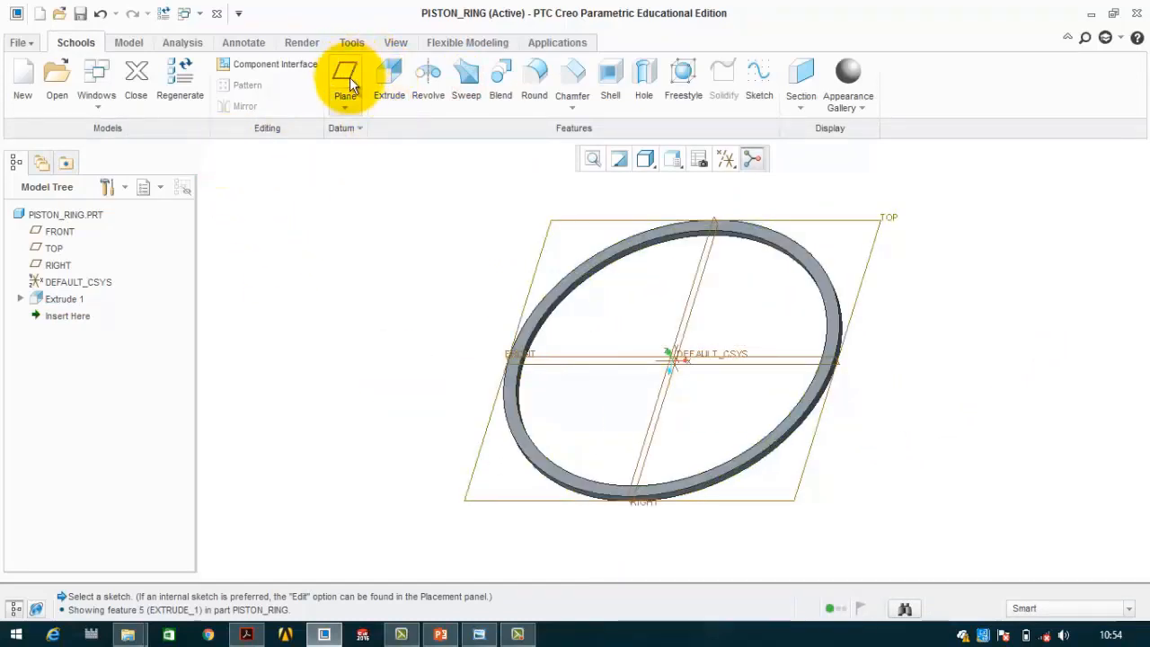
left_click(390, 80)
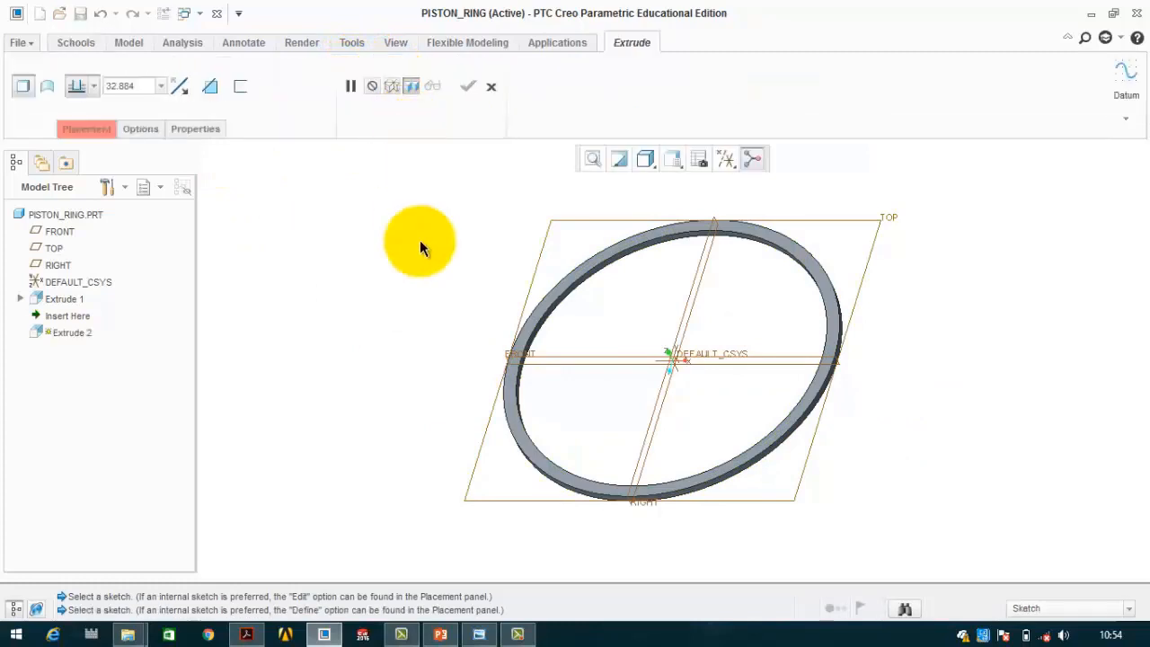
left_click(697, 266)
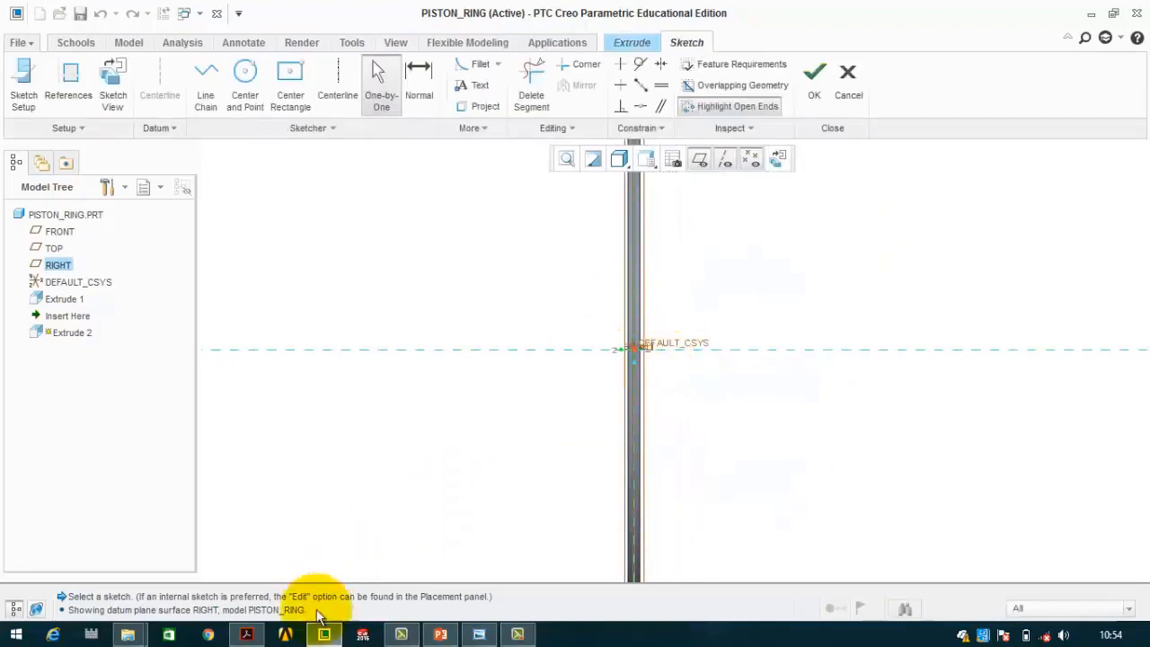
left_click(481, 635)
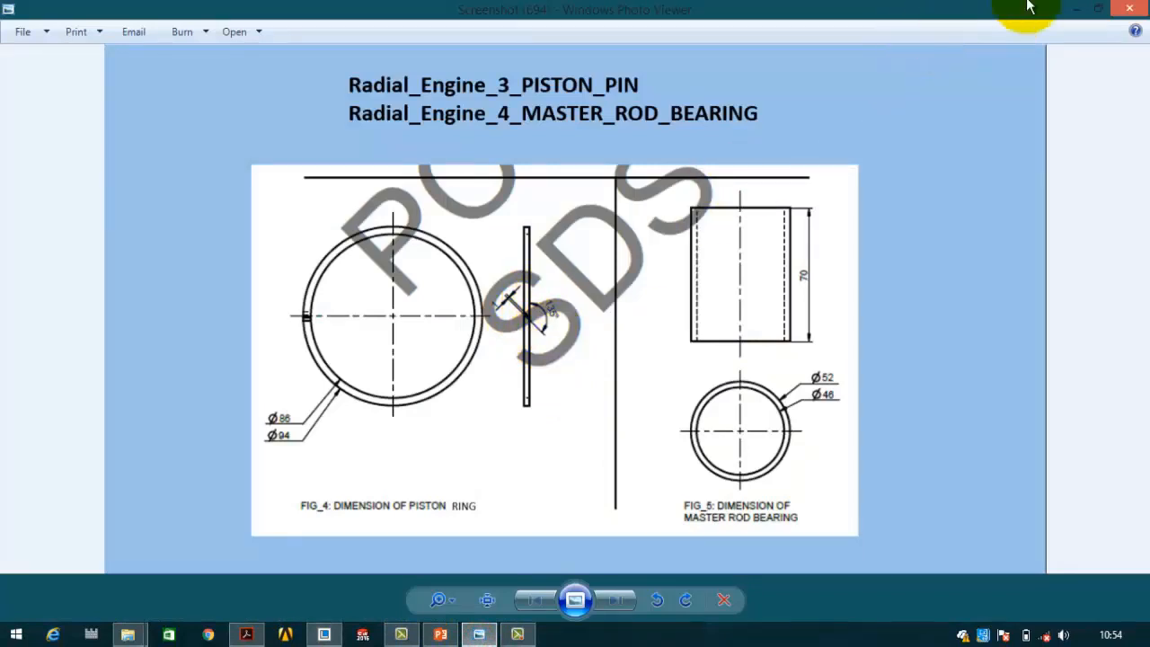
left_click(1075, 9)
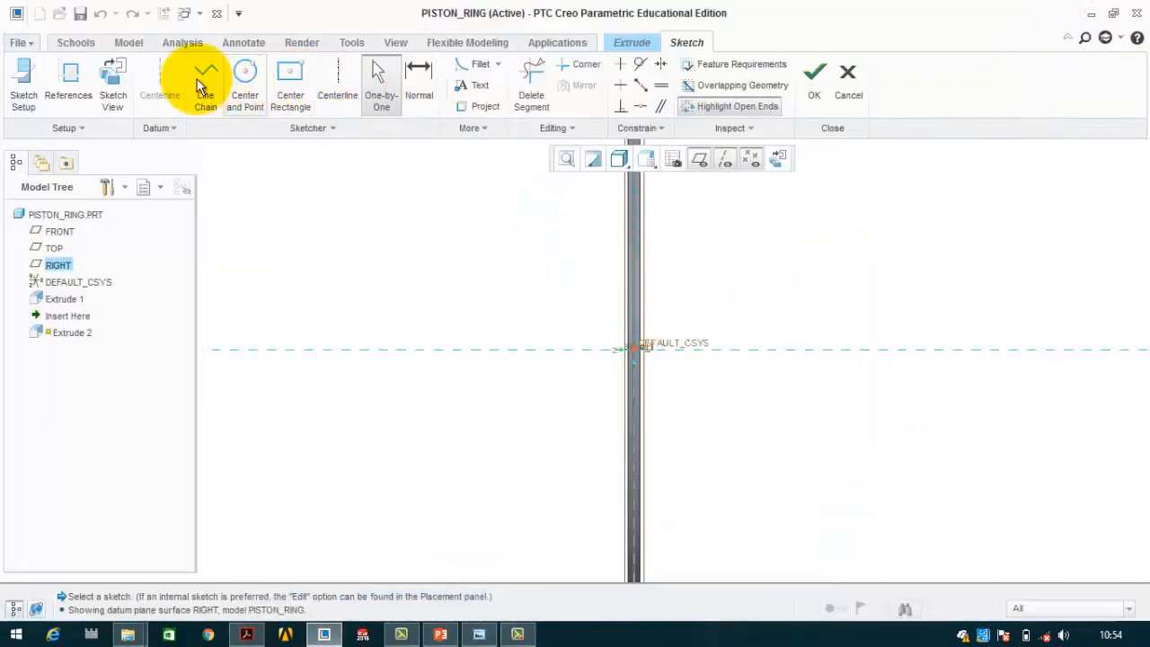
left_click(201, 78)
left_click(553, 248)
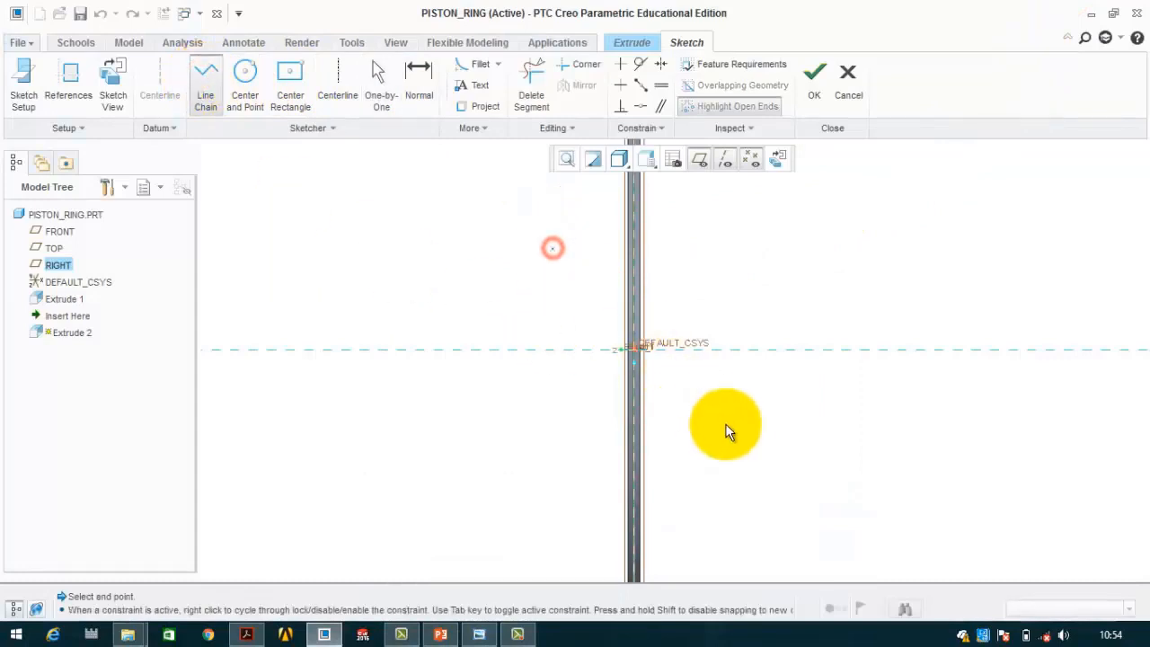
left_click(731, 436)
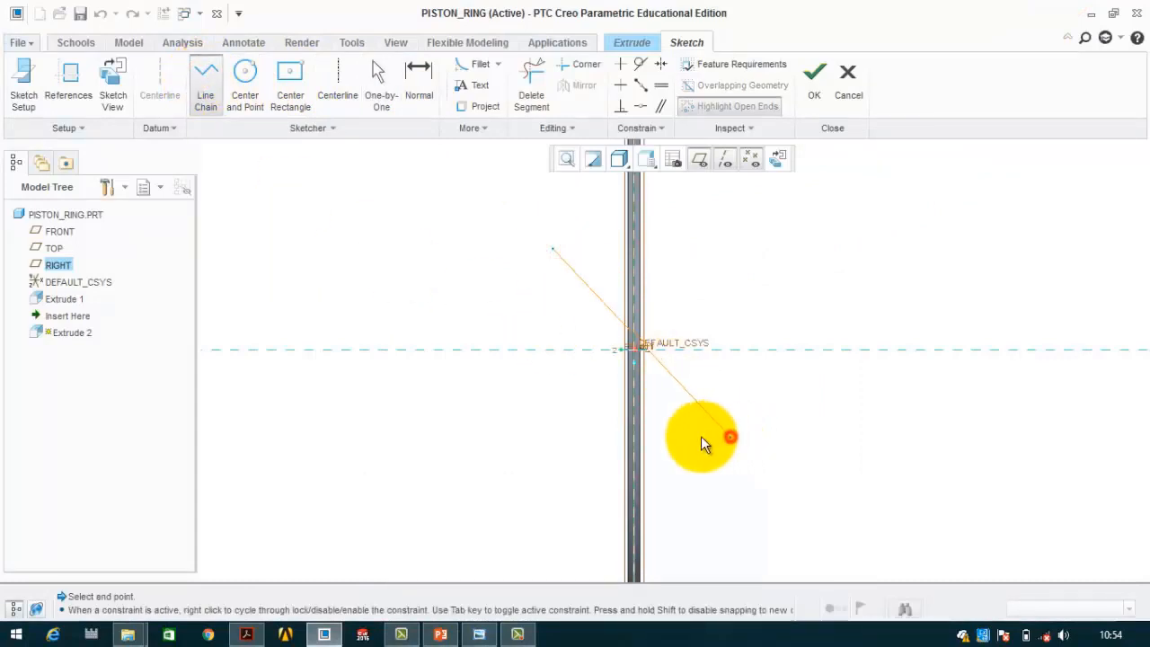
middle_click(689, 286)
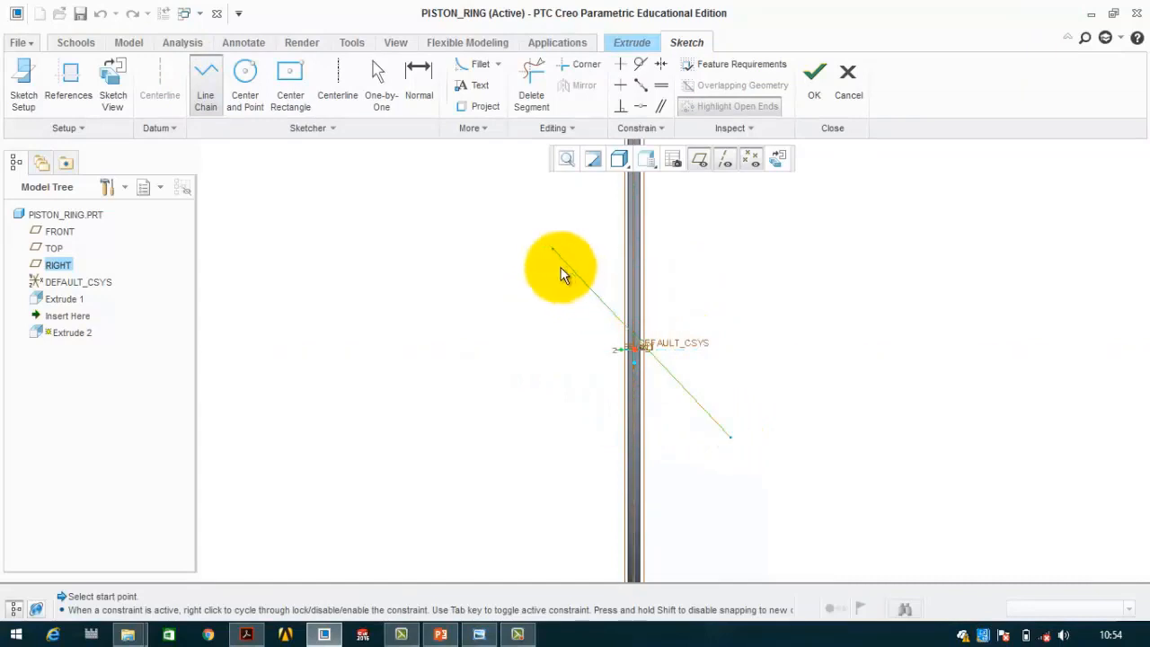
- Draw a parallel diagonal line about 2.6 mm from the first and join their ends to close the slot profile
left_click(540, 258)
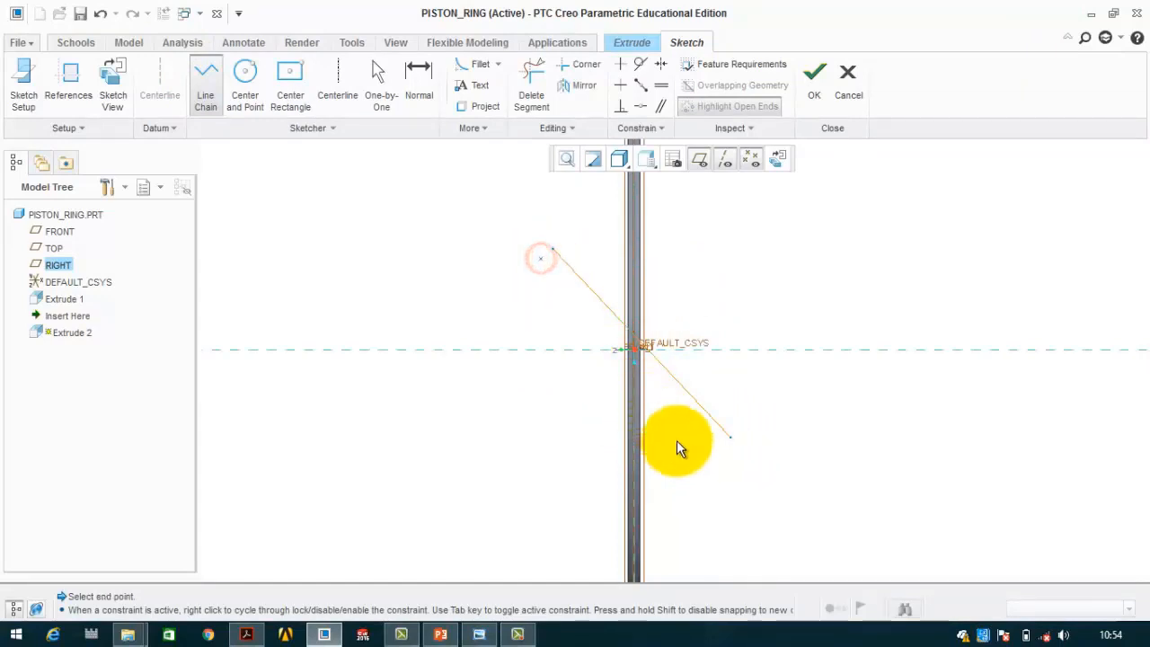
left_click(730, 450)
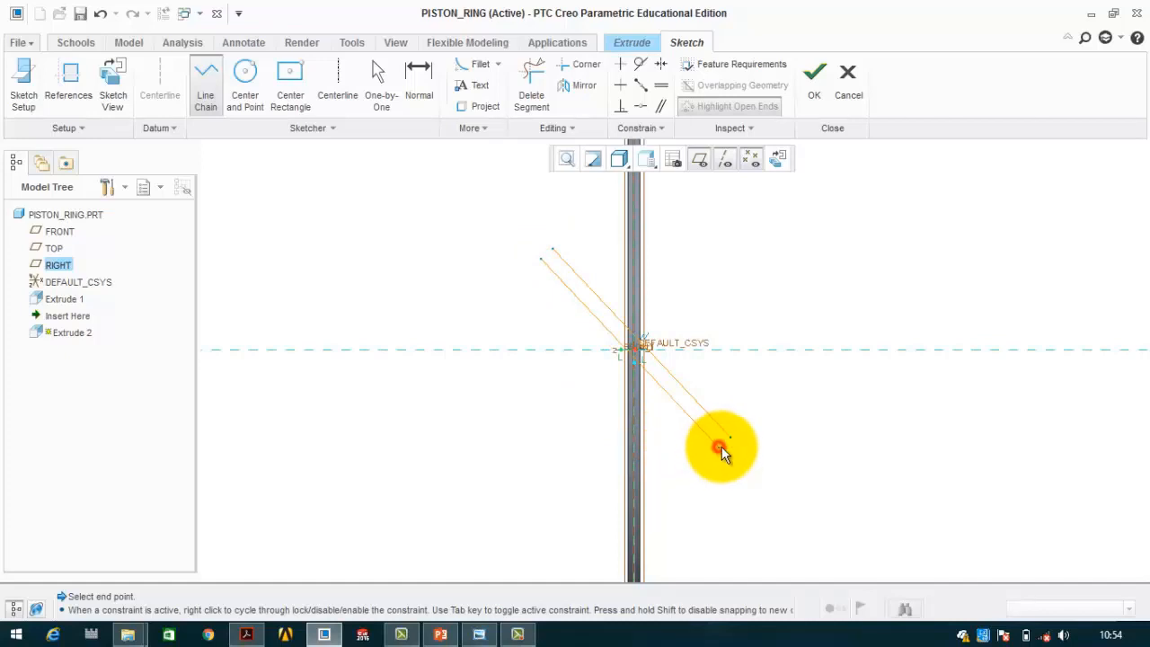
middle_click(729, 435)
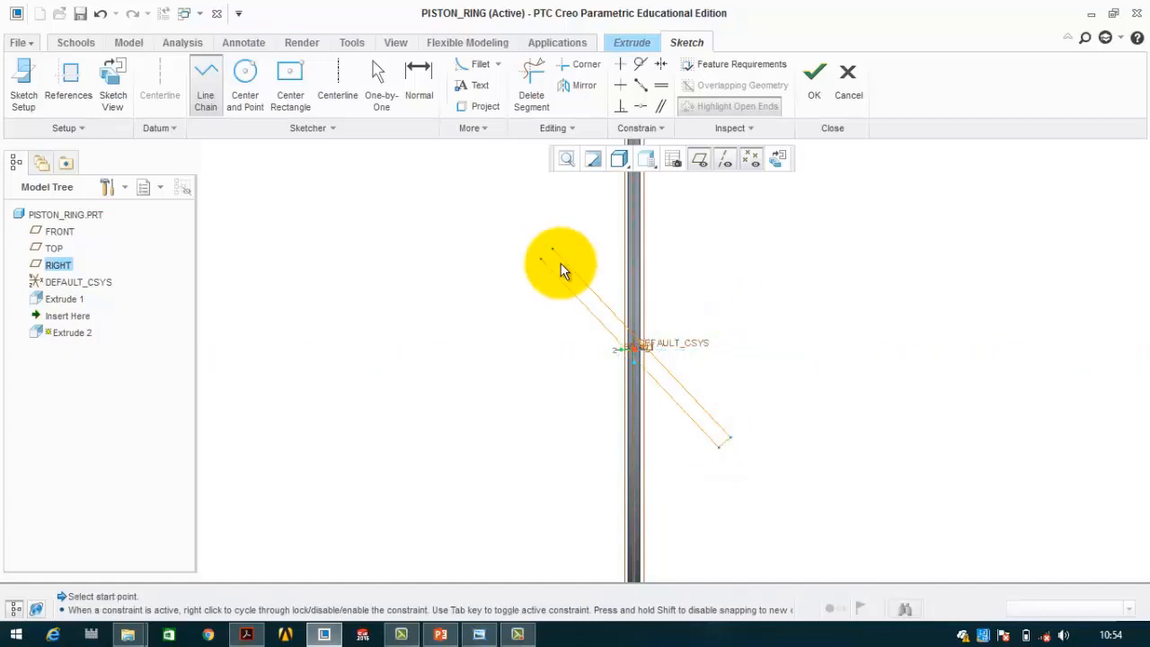
left_click(550, 243)
left_click(537, 259)
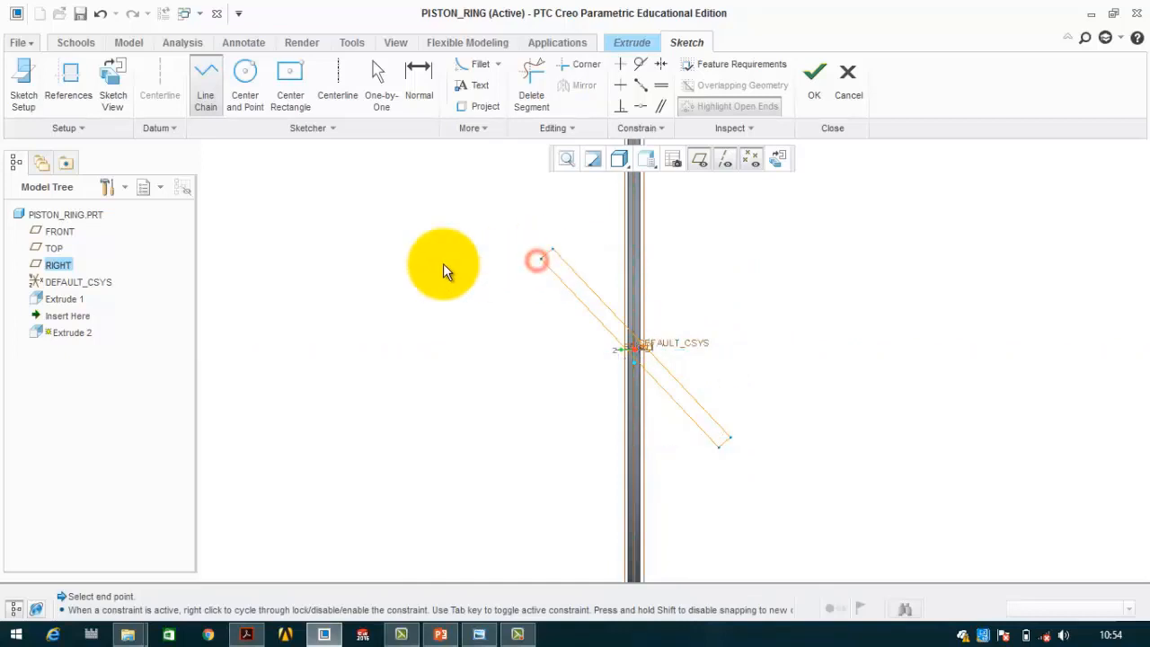
middle_click(443, 264)
middle_click(443, 263)
- Set the slanted slot profile's width to 1 mm and its angle to the vertical reference to 135 degrees
scroll(509, 277, "down", 2)
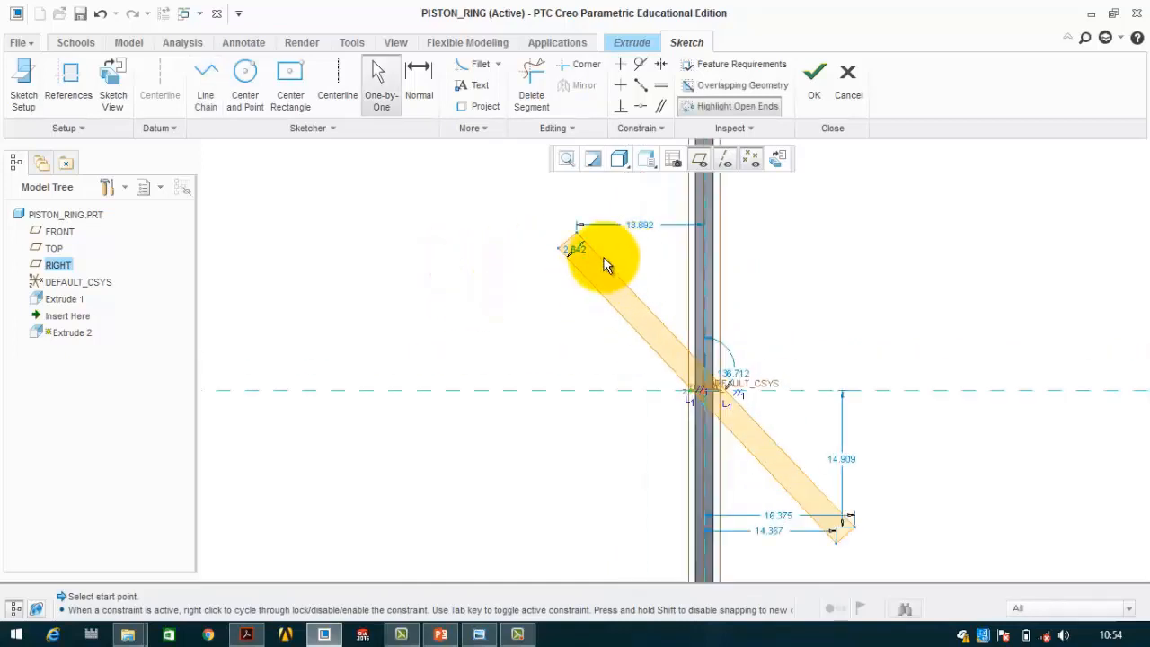
double_click(572, 249)
type("1")
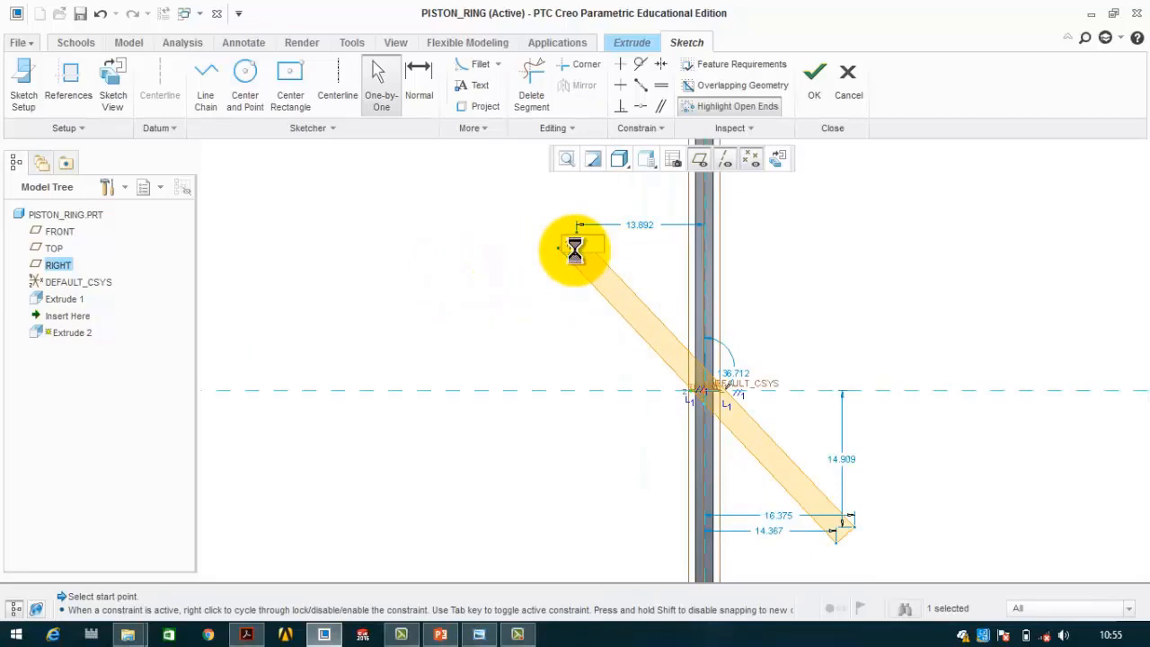
key("Return")
left_click(750, 285)
double_click(740, 379)
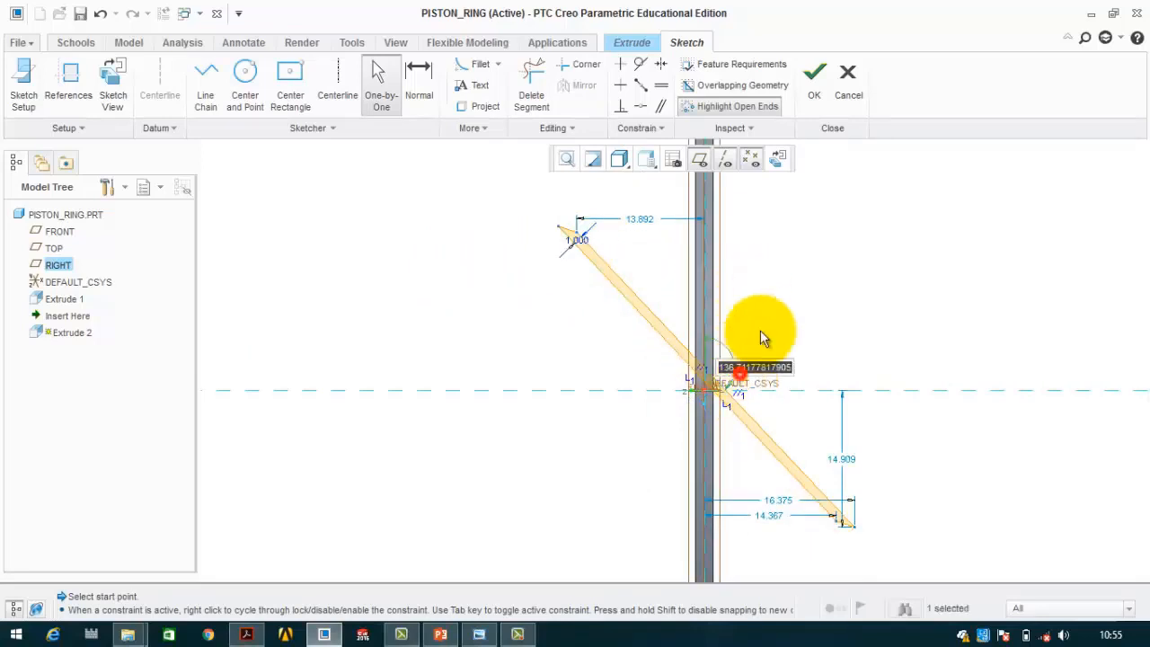
type("135")
key("Return")
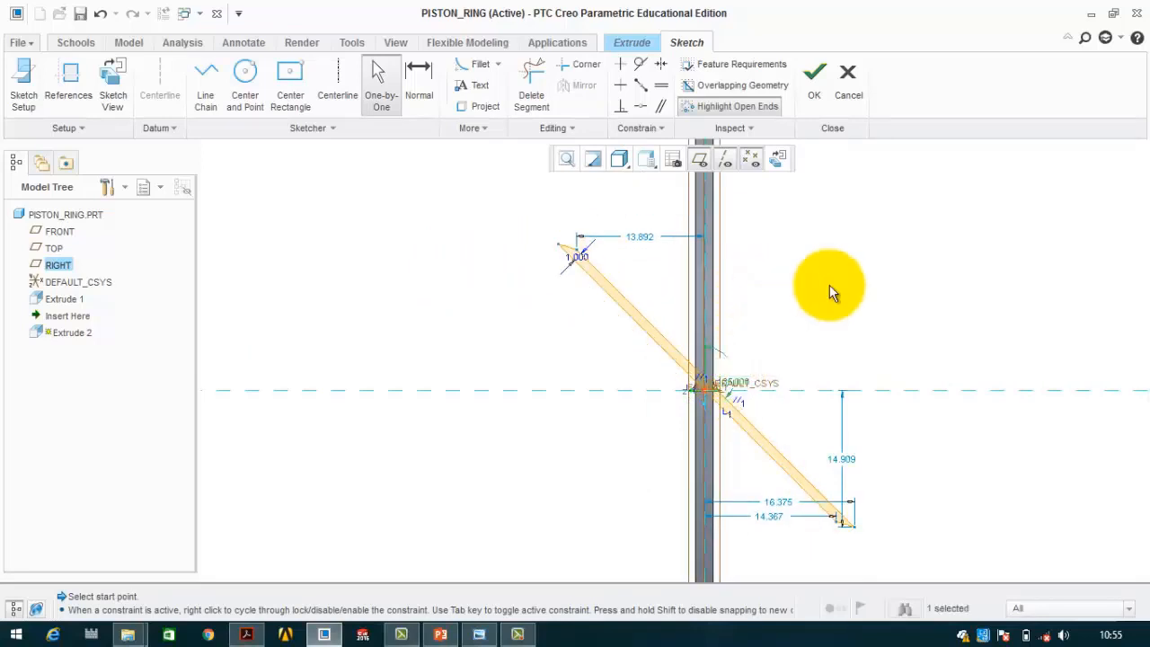
- Finish the slanted slot sketch and set its extrusion depth to 57.5 mm so that it passes through one side of the ring
scroll(760, 347, "up", 3)
middle_click_drag(734, 372, 709, 295)
left_click(812, 79)
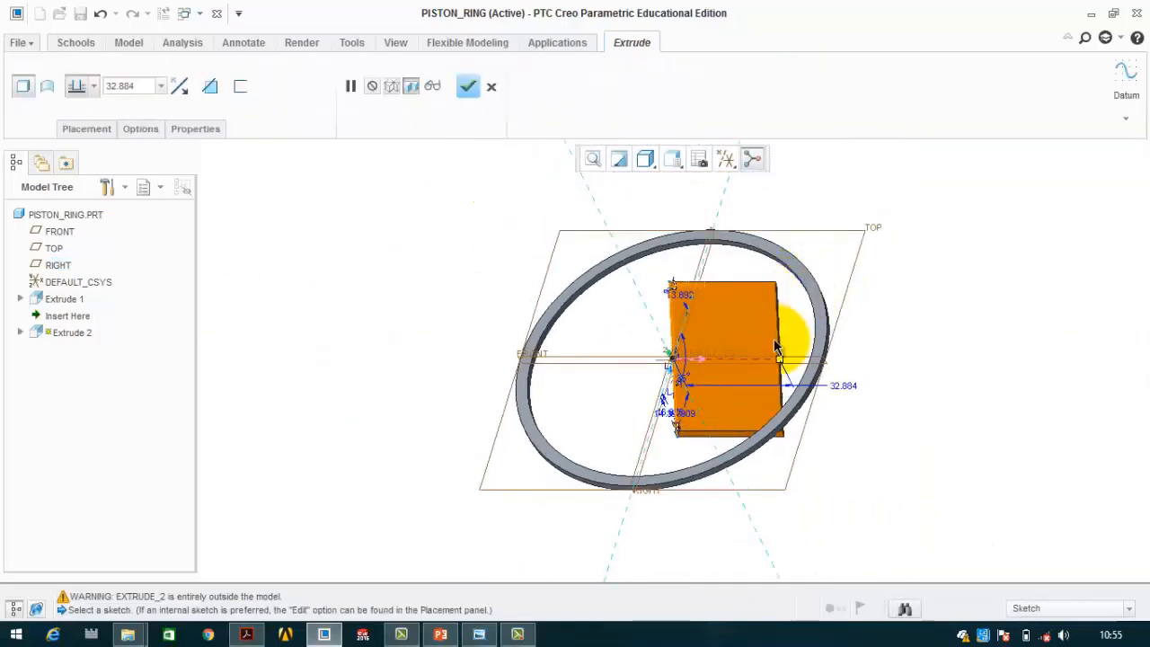
scroll(778, 348, "up", 4)
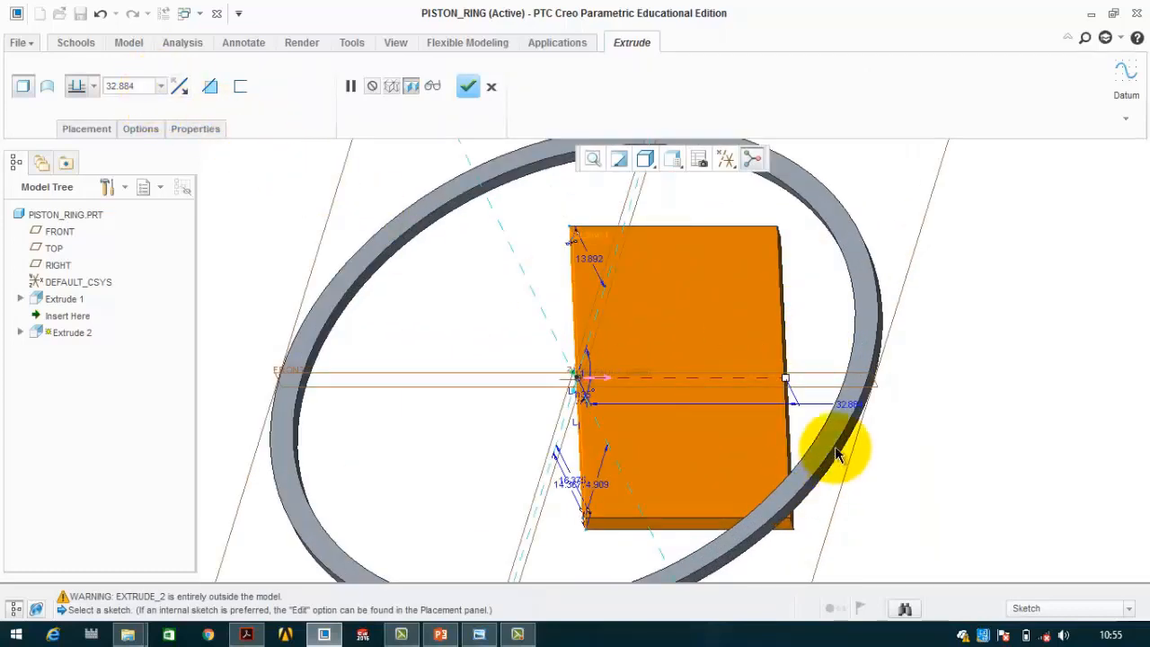
left_click_drag(792, 382, 942, 382)
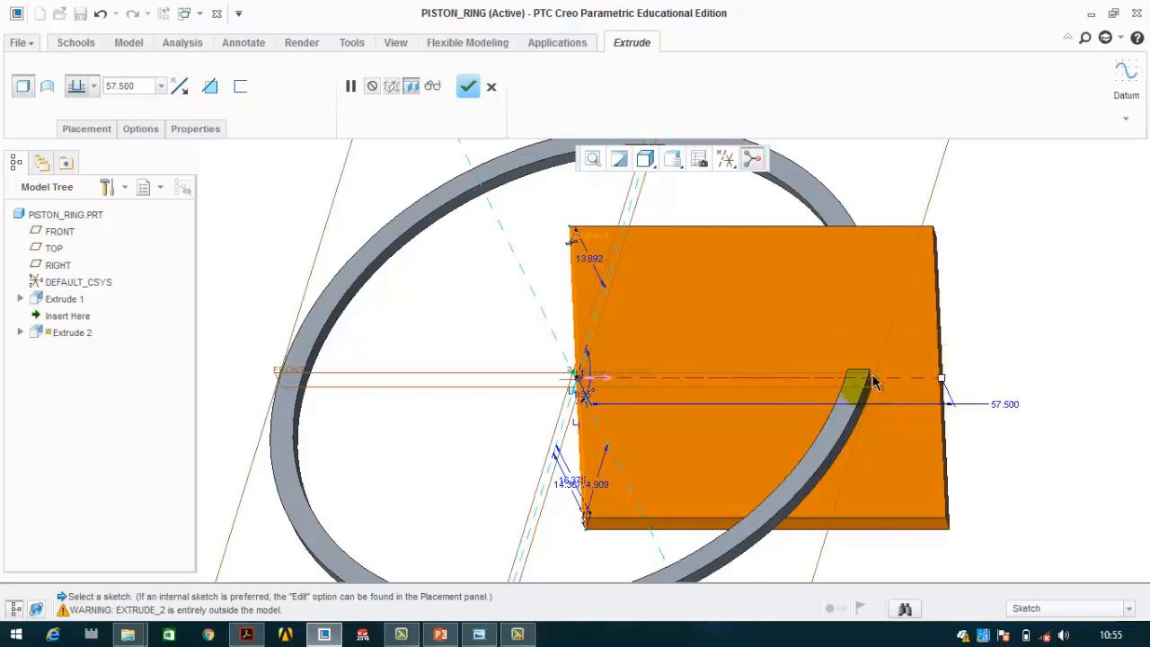
- Make the slot extrusion remove material and complete the slanted gap cut through the ring
left_click(212, 86)
scroll(858, 447, "down", 3)
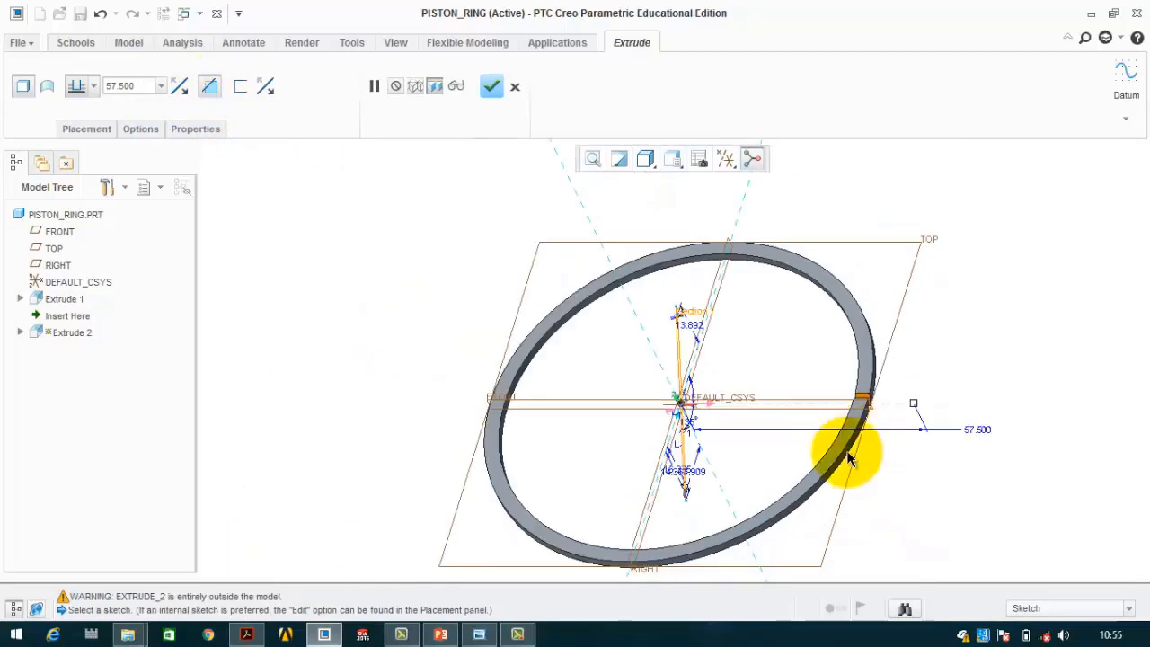
middle_click_drag(849, 458, 644, 411)
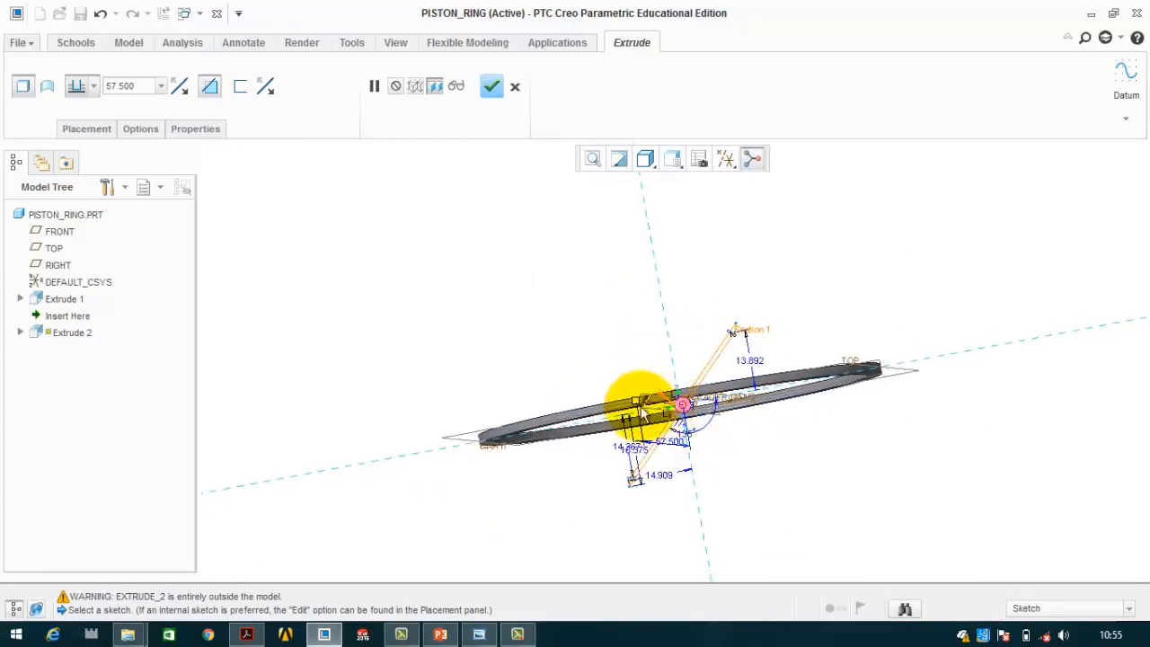
scroll(643, 411, "up", 5)
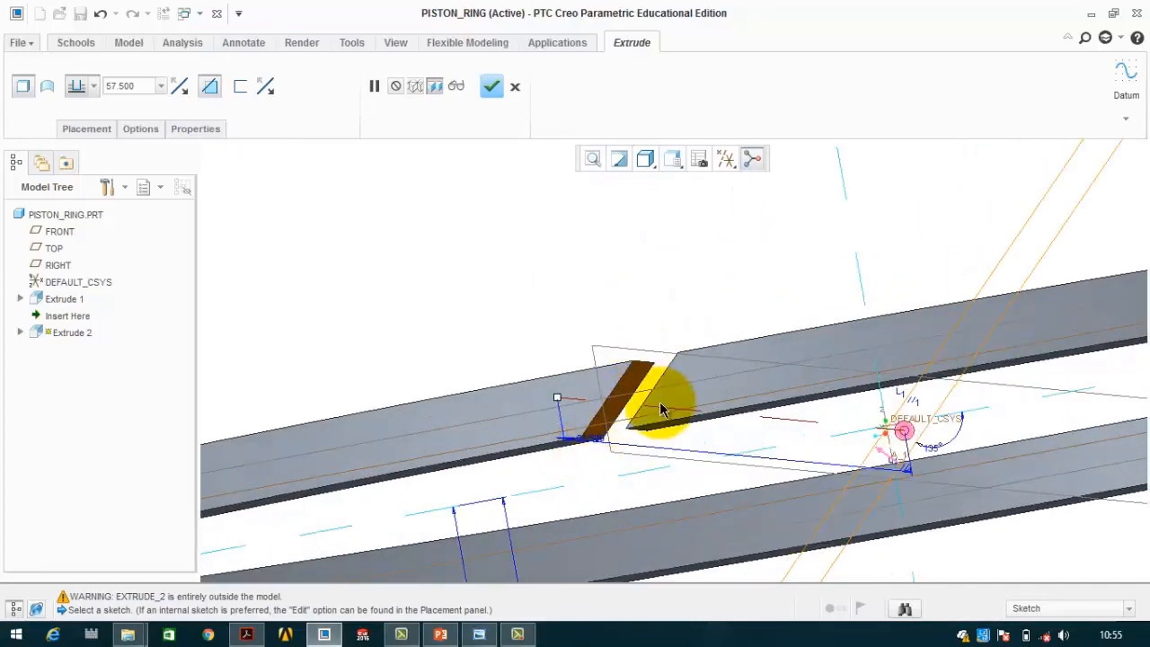
left_click(492, 86)
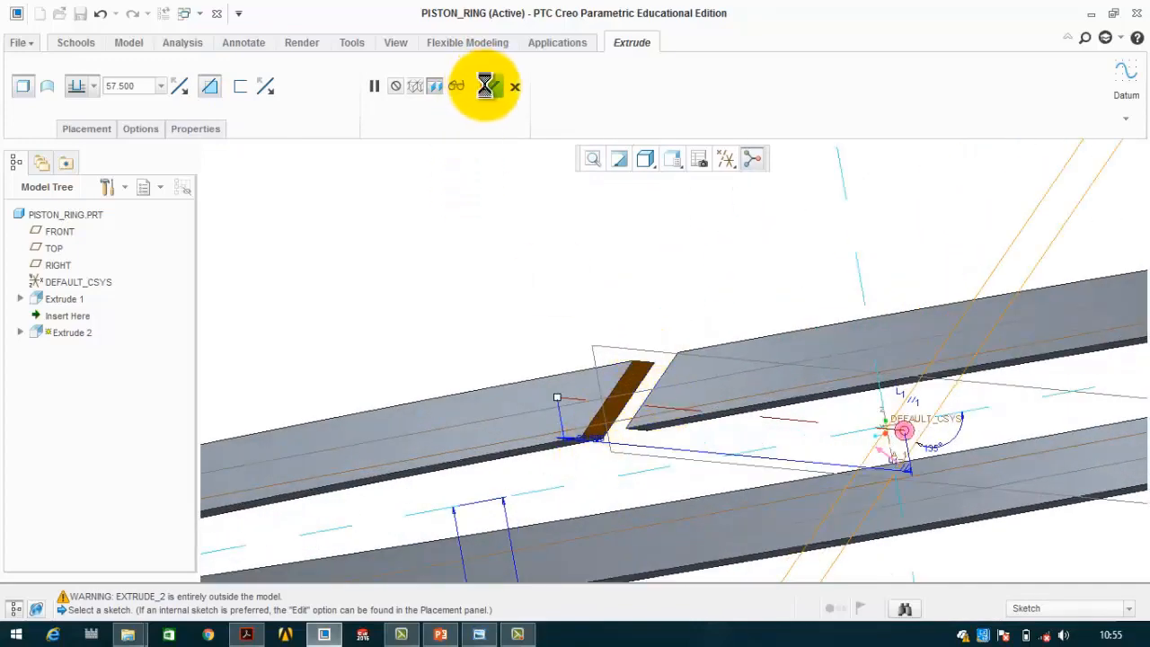
left_click(518, 200)
key("ctrl+d")
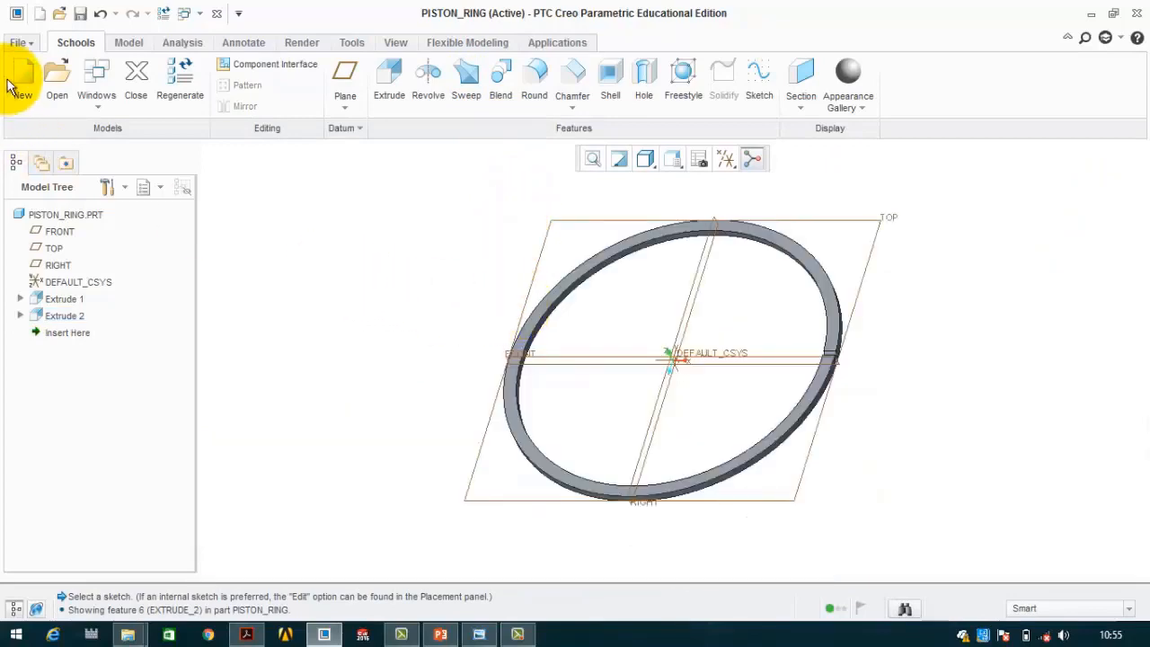
- Save the piston ring part in the radial_engine folder
left_click(18, 41)
left_click(38, 130)
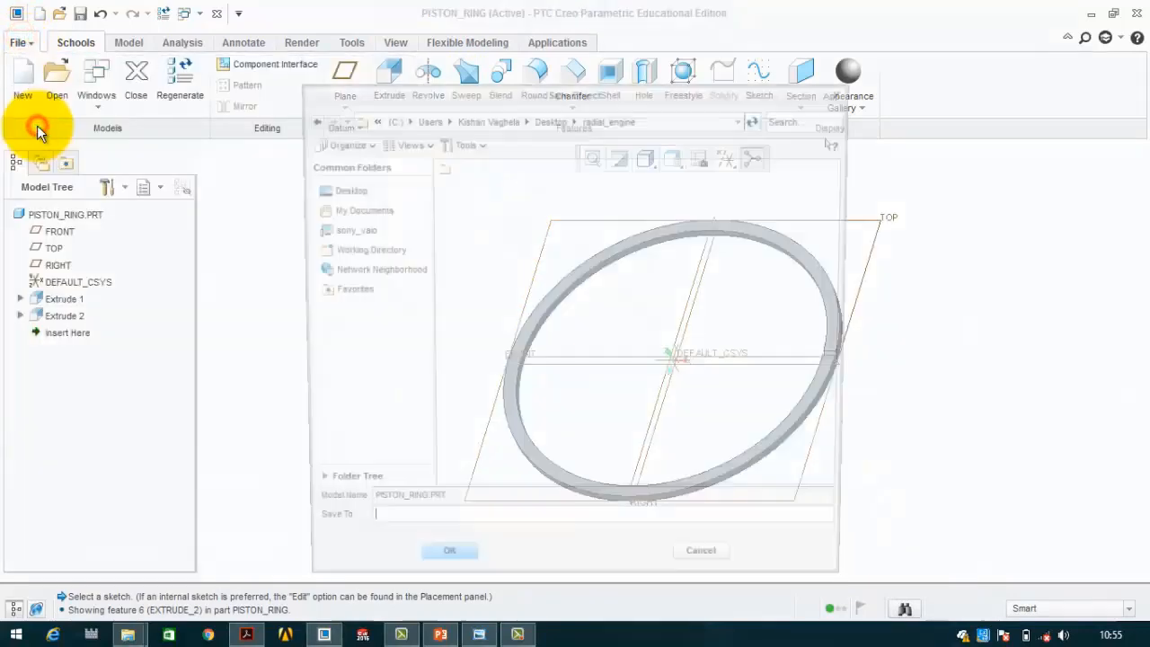
left_click(445, 570)
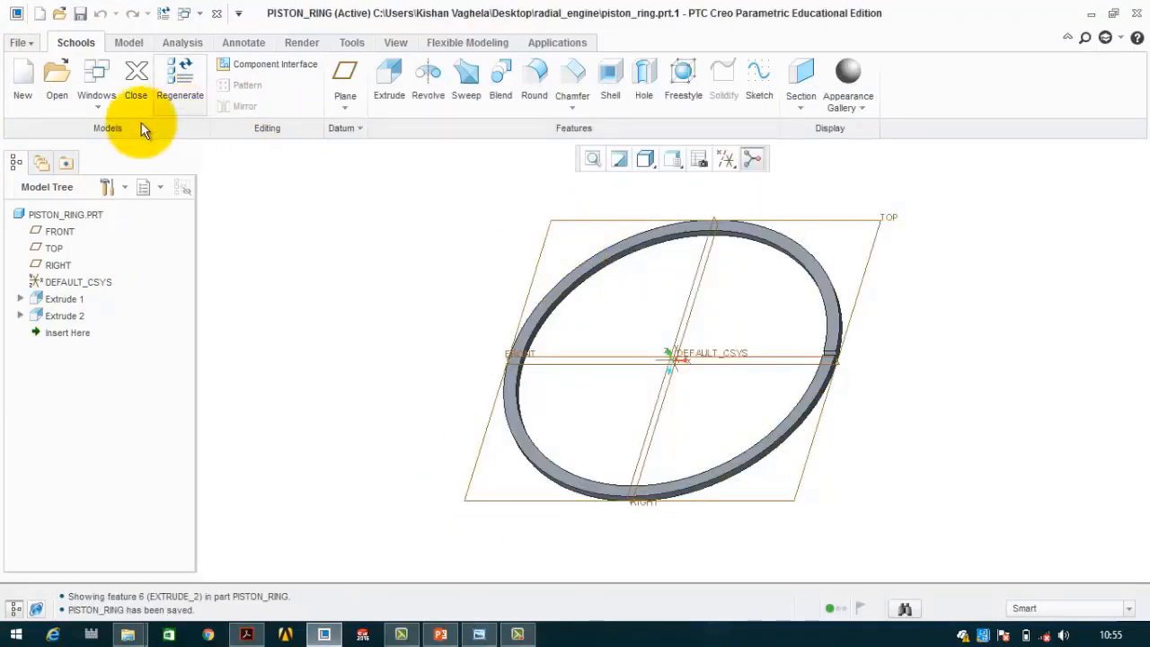
- Check the master rod bearing drawing and create a solid part named master_rod_bearing from the solid_start_part_mmks template
left_click(478, 631)
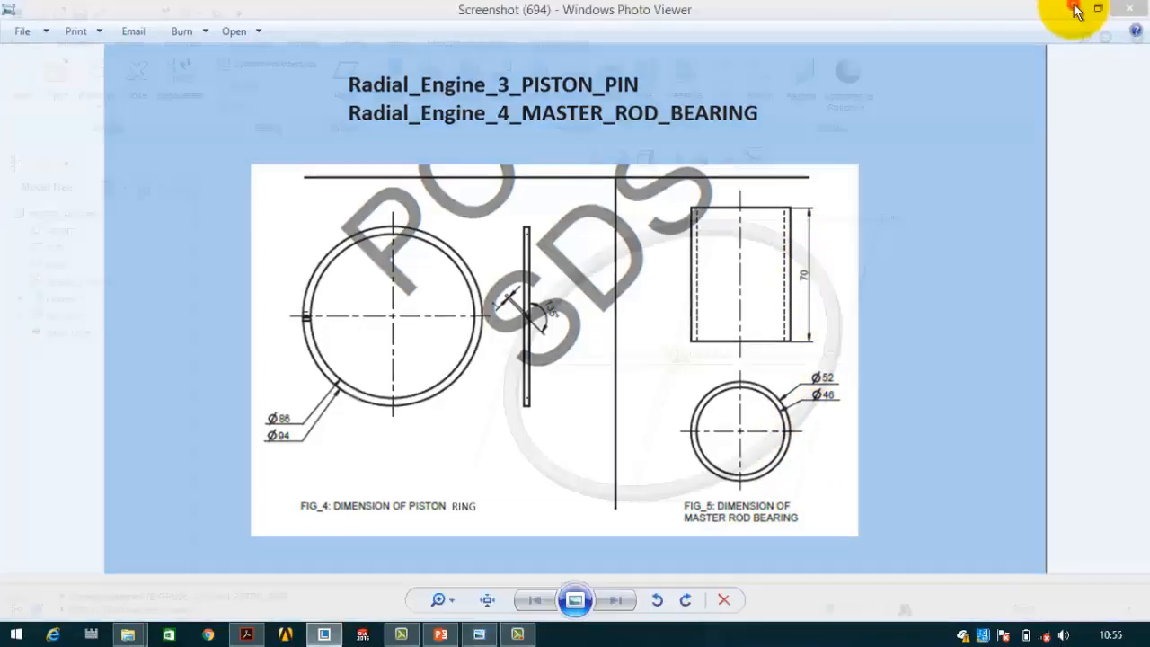
left_click(1075, 11)
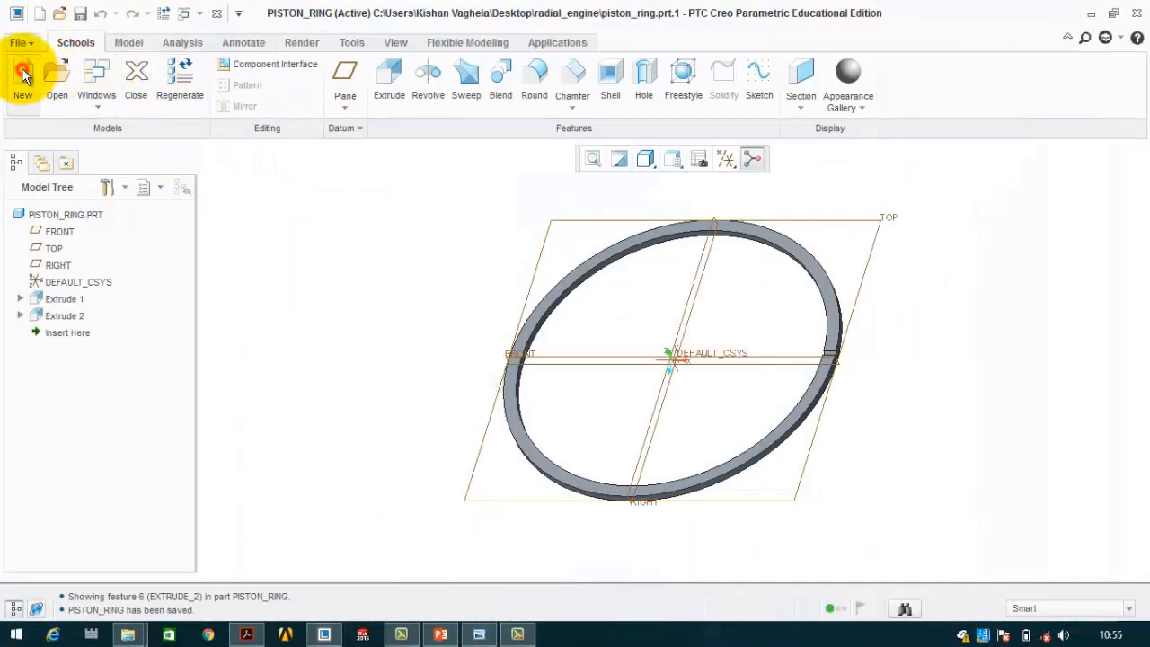
left_click(22, 77)
left_click(420, 453)
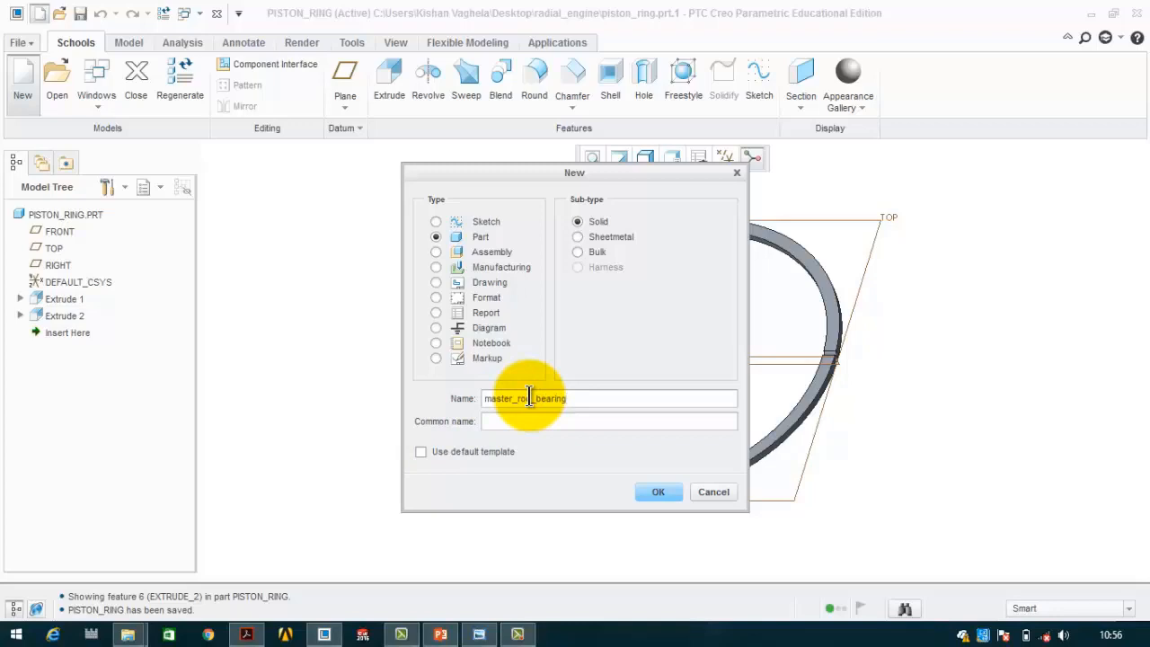
left_click(658, 491)
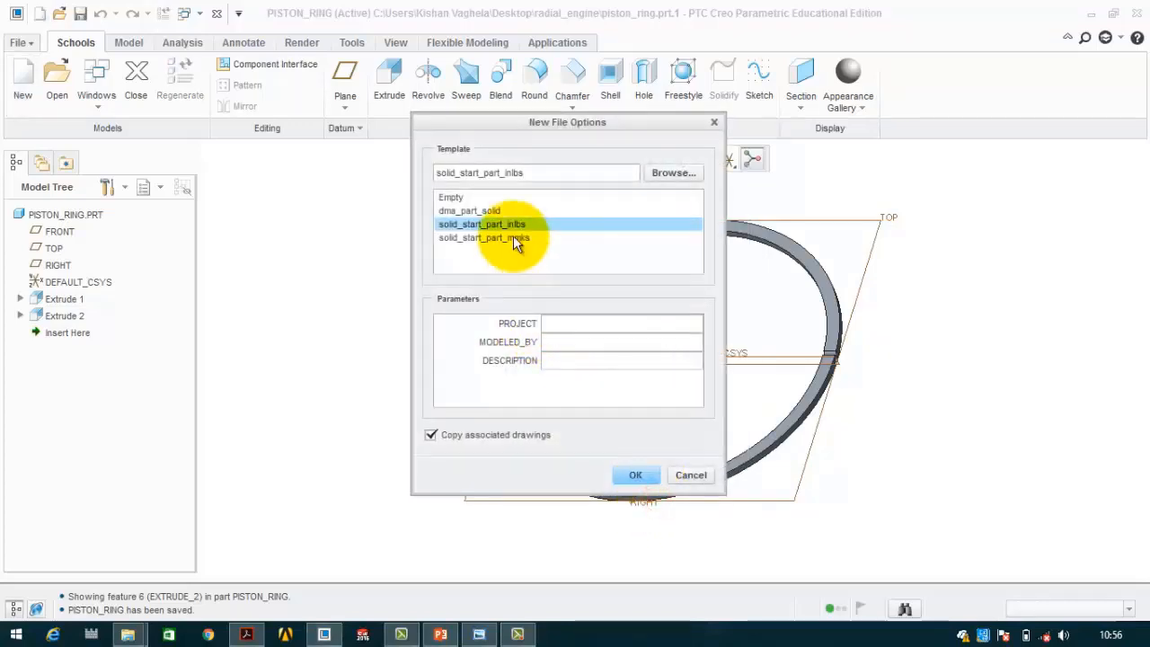
left_click(513, 237)
left_click(633, 473)
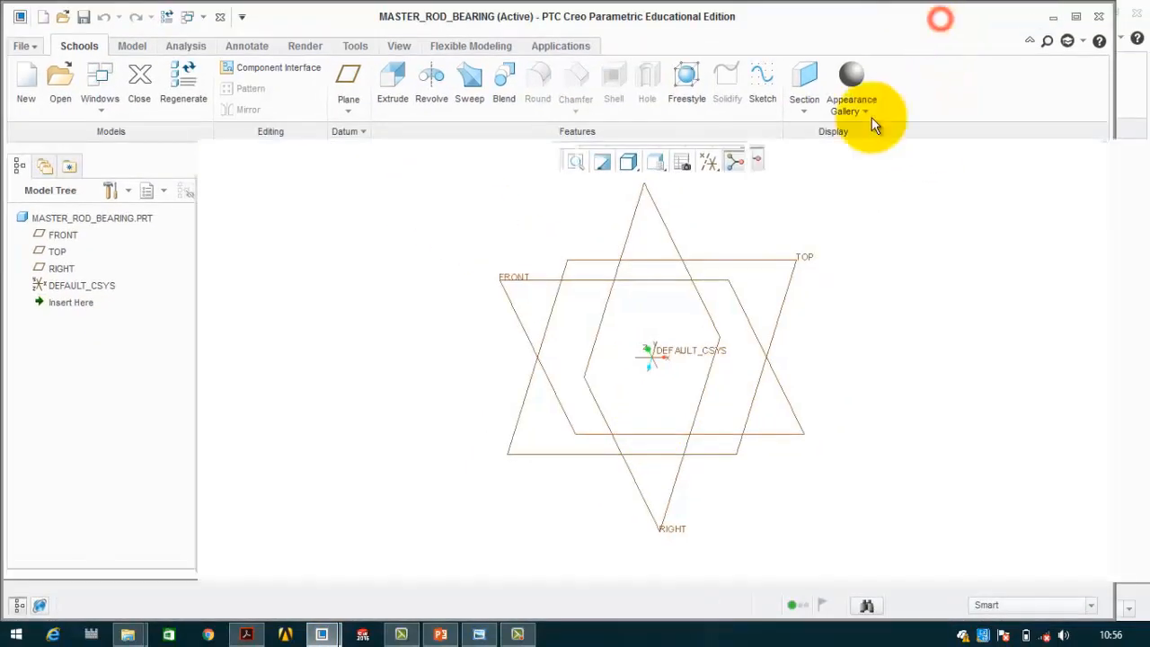
- Begin an extrude on the TOP plane and sketch two concentric circles at the origin, about 246 mm and 213 mm in diameter
left_click(384, 82)
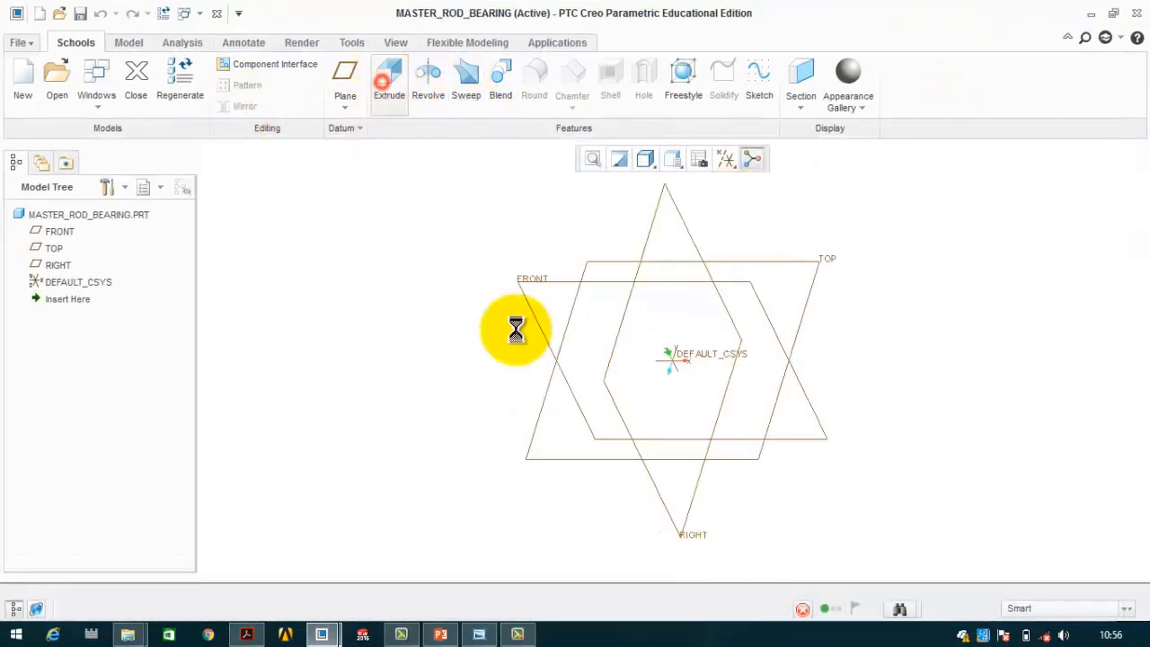
left_click(785, 262)
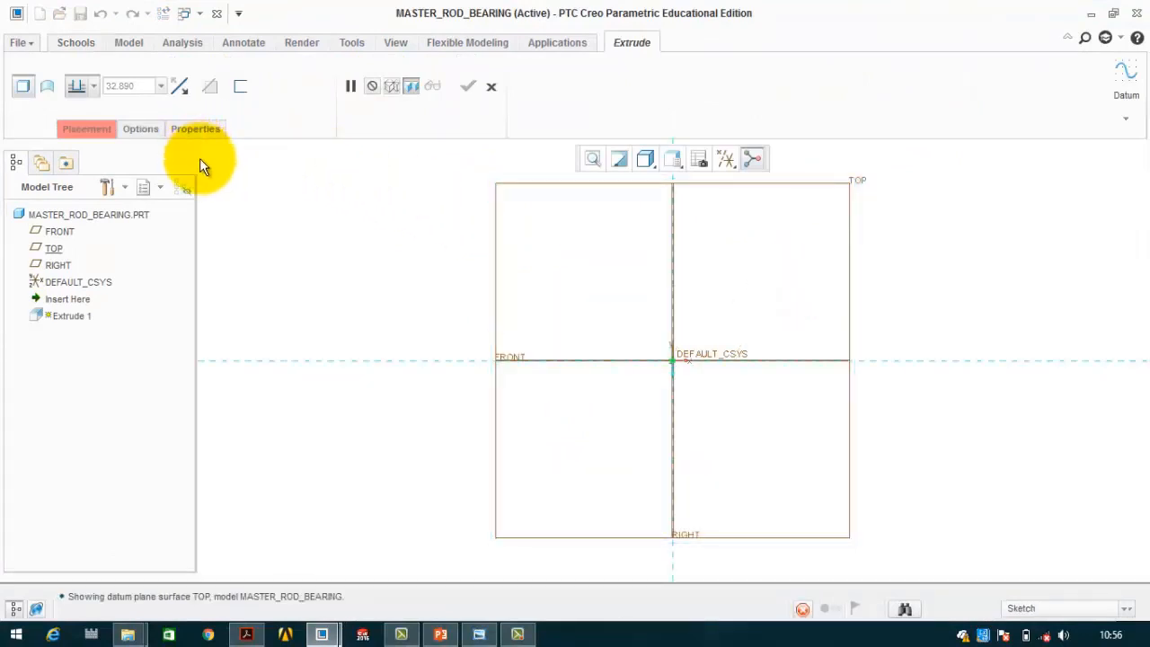
left_click(245, 82)
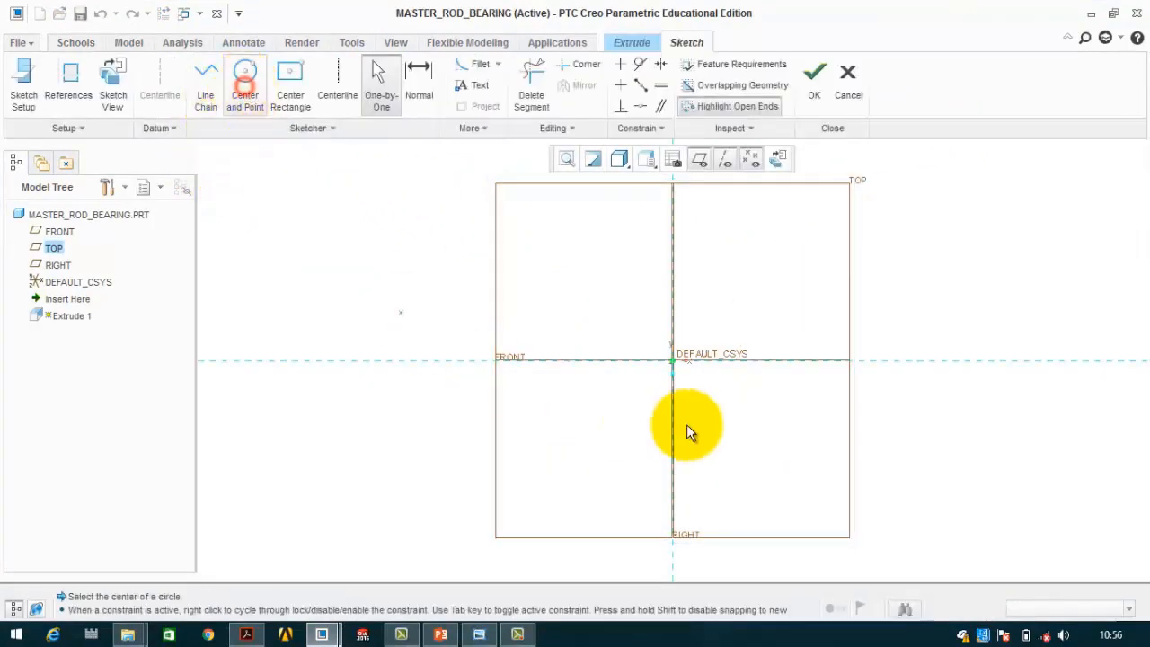
left_click(675, 360)
left_click(735, 303)
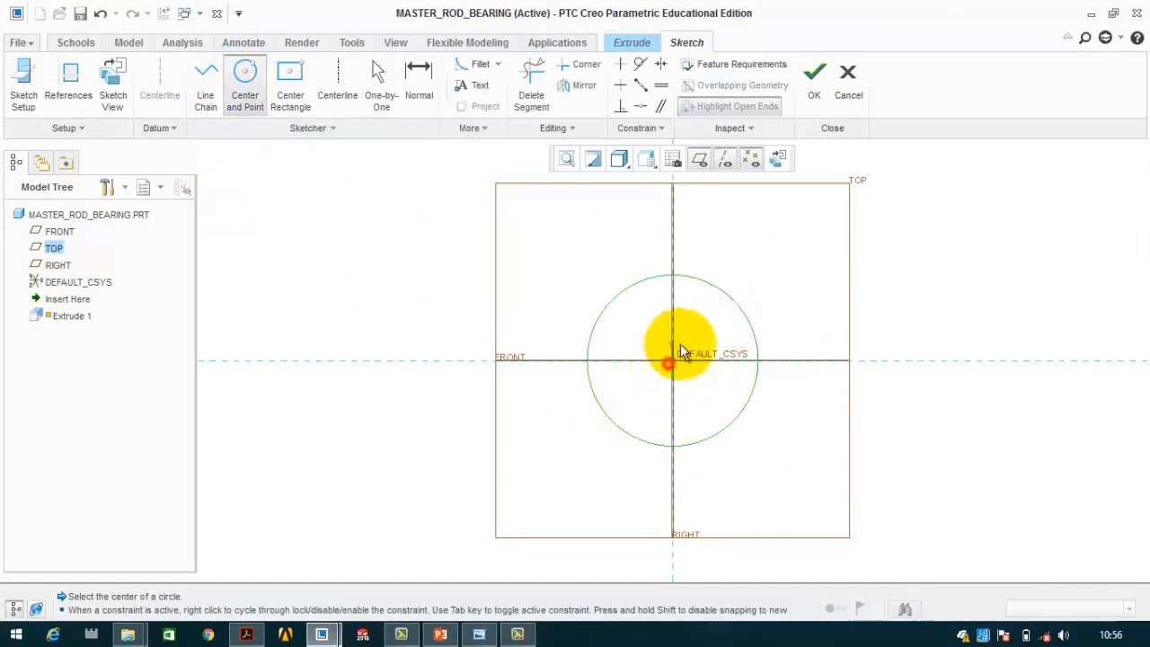
left_click(727, 308)
middle_click(756, 250)
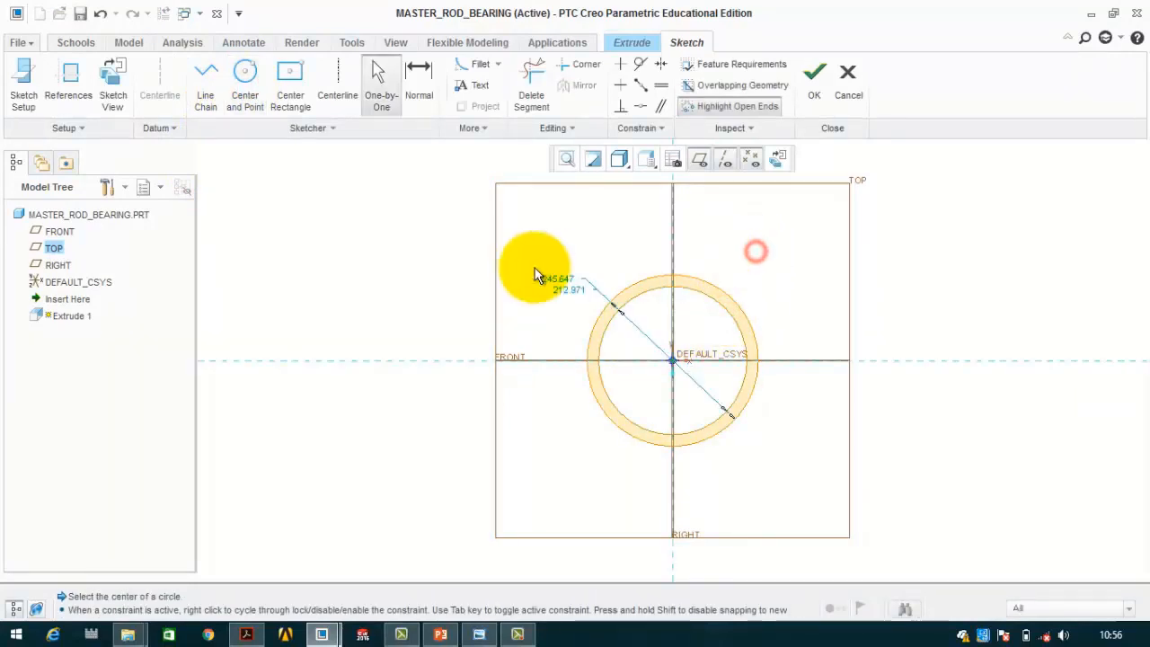
- Set the outer circle's diameter to 56 mm
double_click(545, 279)
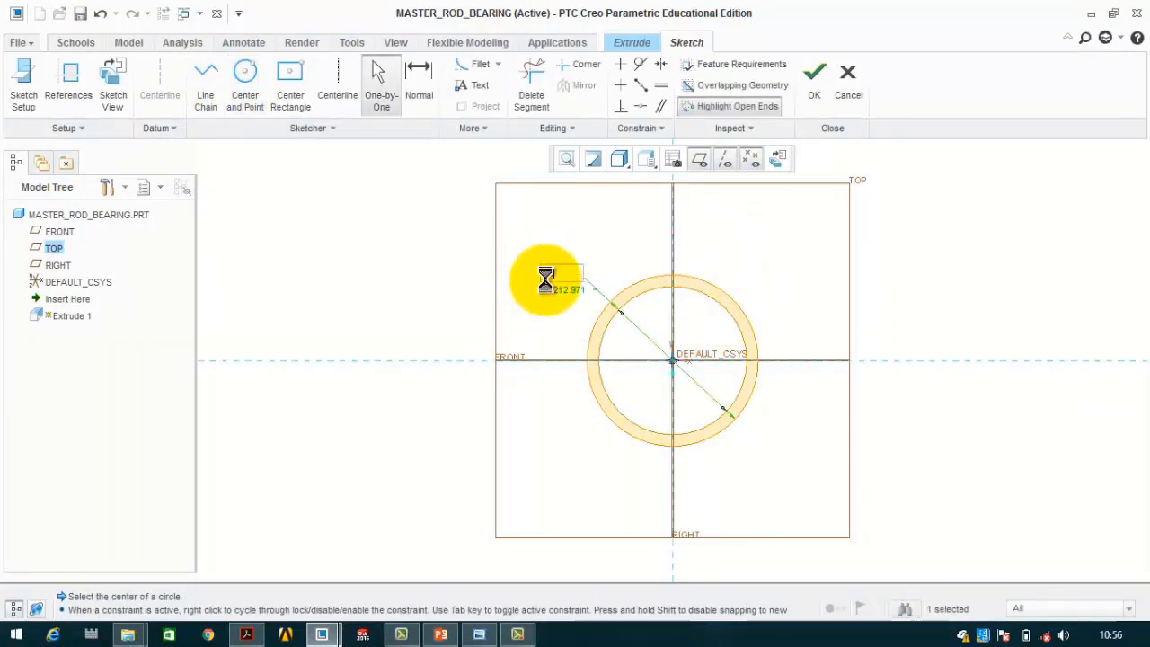
type("56")
key("Return")
- Following the bearing drawing, set the inner circle's diameter to 46 mm and the outer circle's to 52 mm, and finish the sketch
left_click(545, 281)
left_click(488, 634)
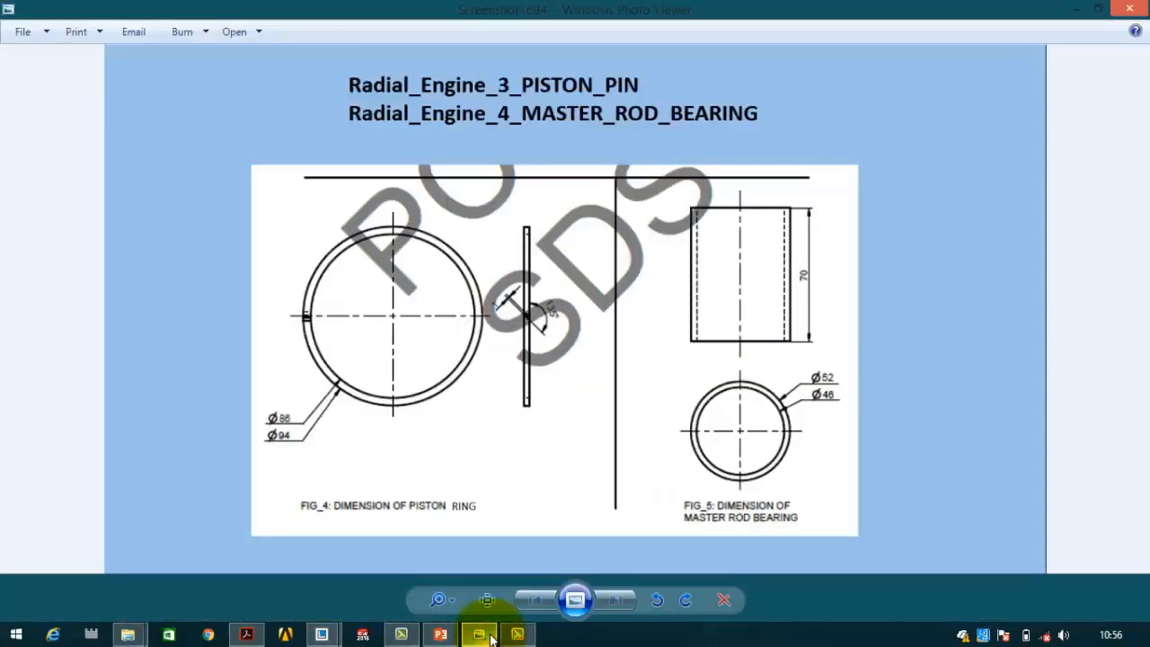
left_click(490, 637)
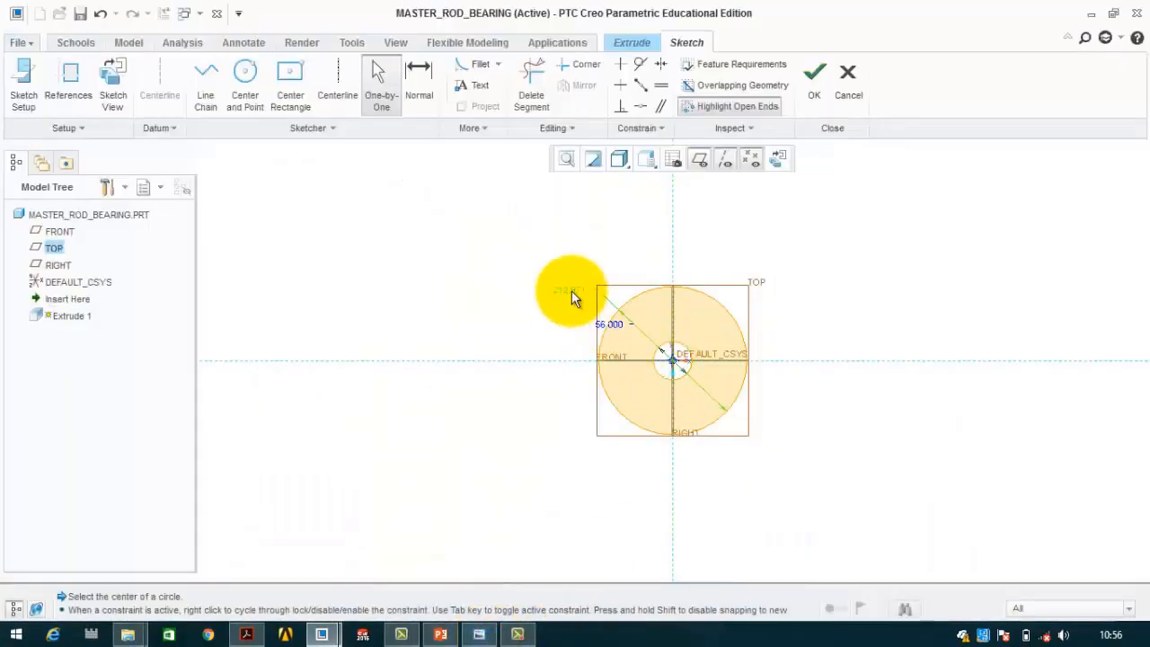
type("46")
key("Return")
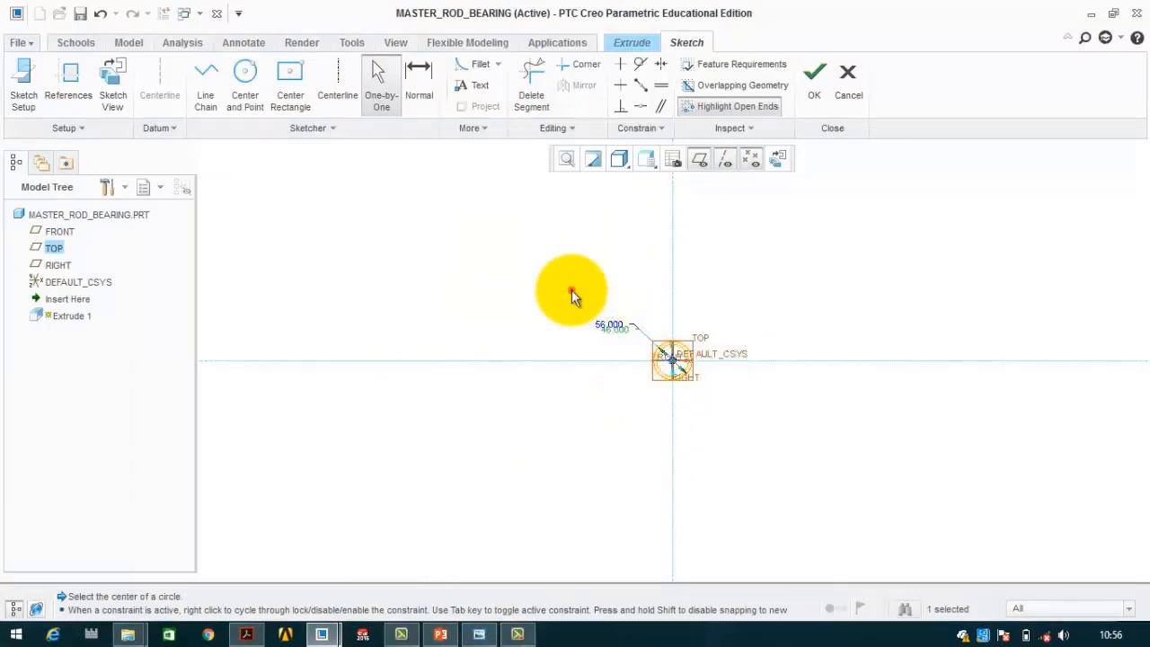
left_click(572, 290)
double_click(600, 325)
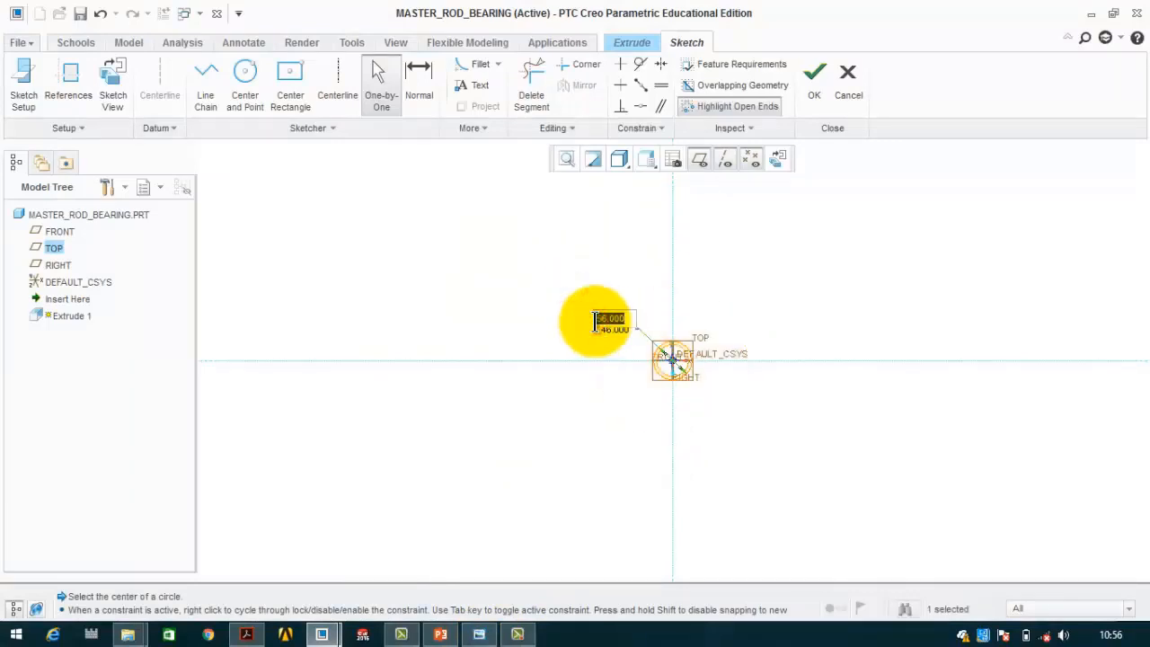
left_click(813, 76)
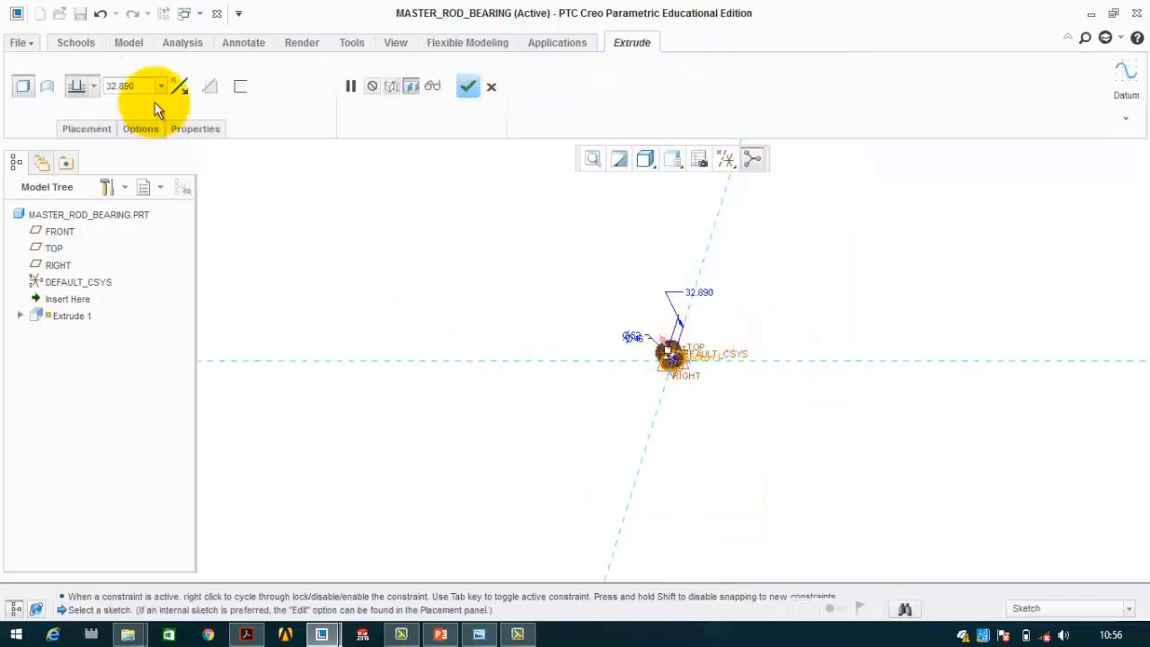
- Extrude the bearing profile 70 mm, symmetrically about the TOP plane
double_click(153, 86)
type("70")
key("Return")
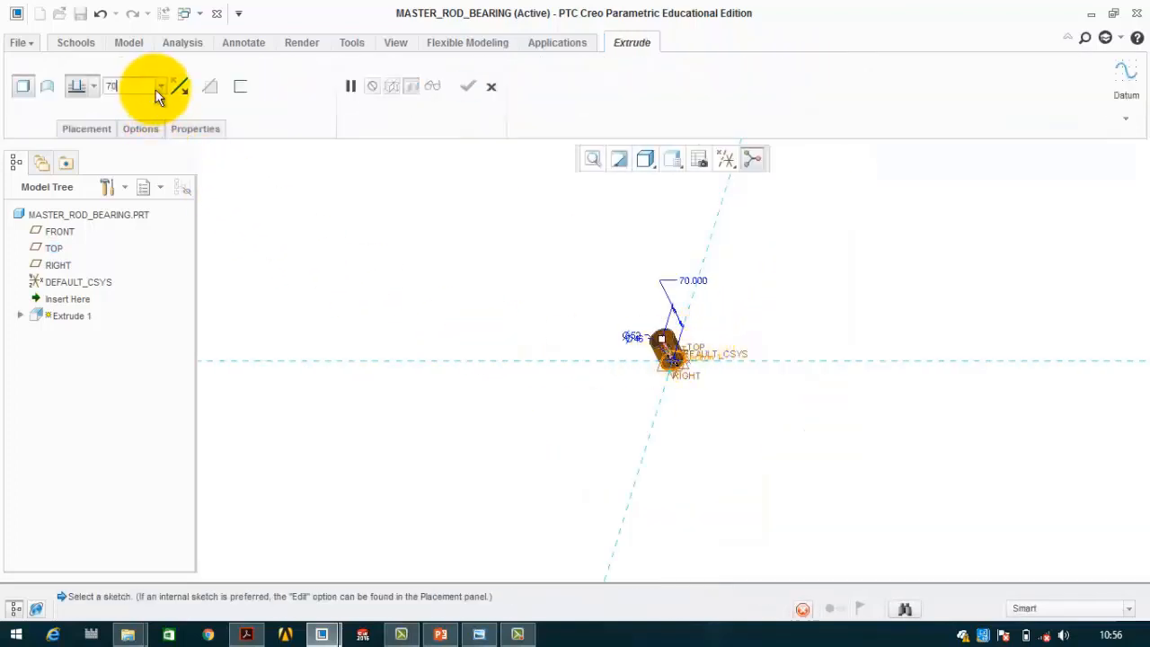
left_click(77, 85)
left_click(83, 126)
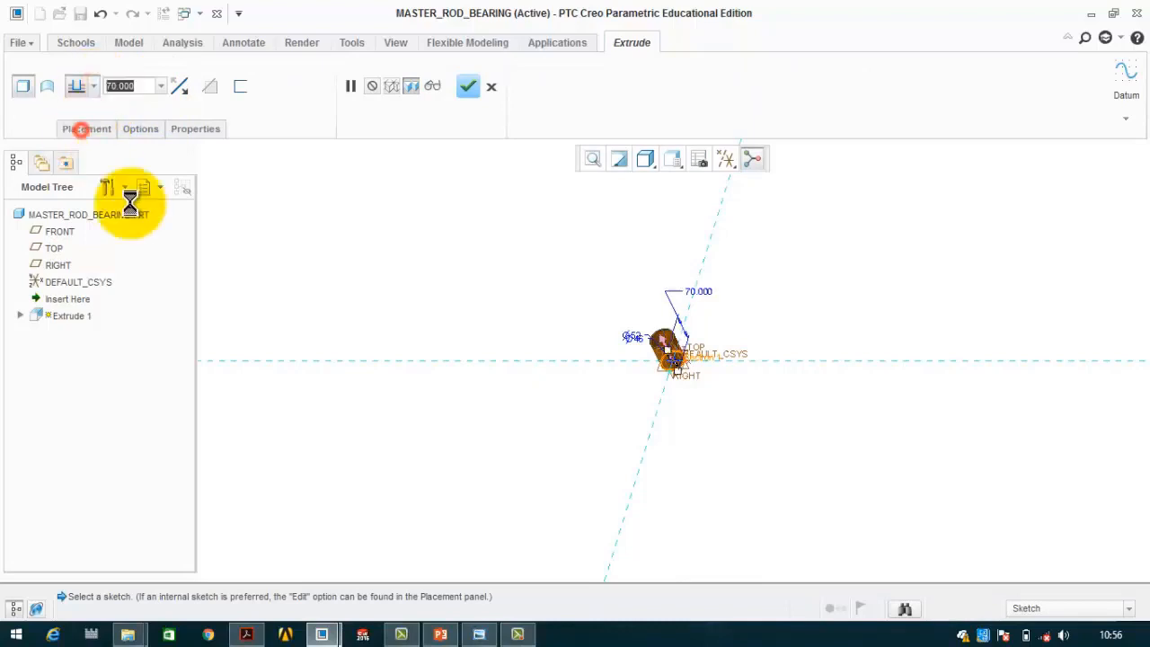
middle_click(786, 266)
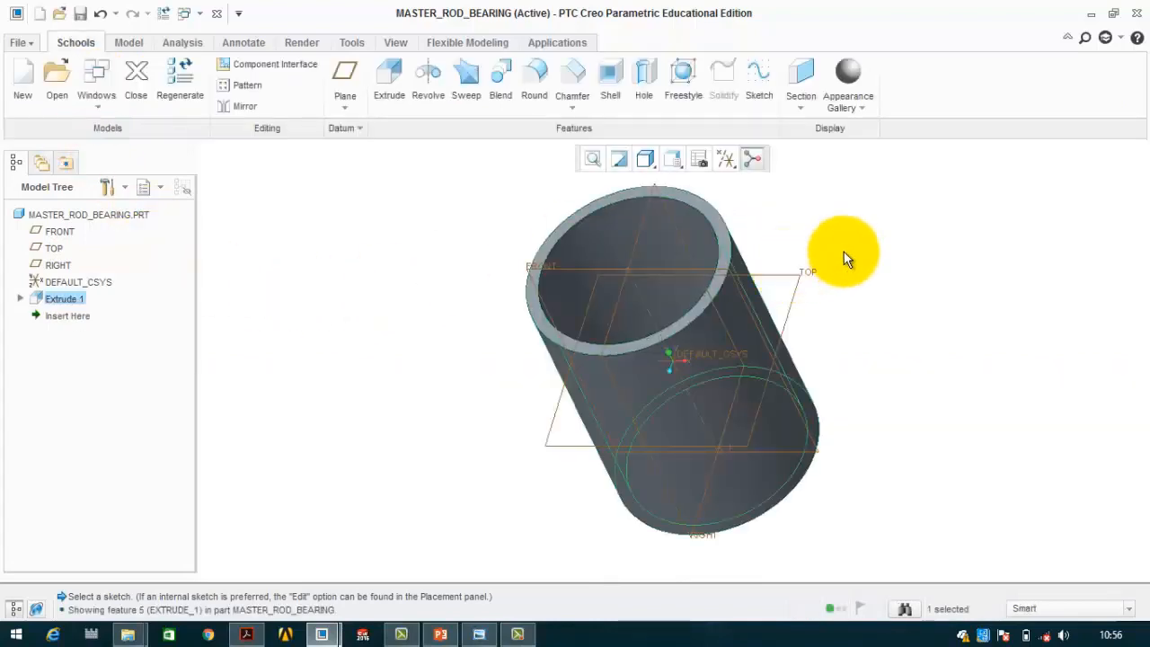
- Save the master rod bearing part in the radial_engine folder
left_click(18, 42)
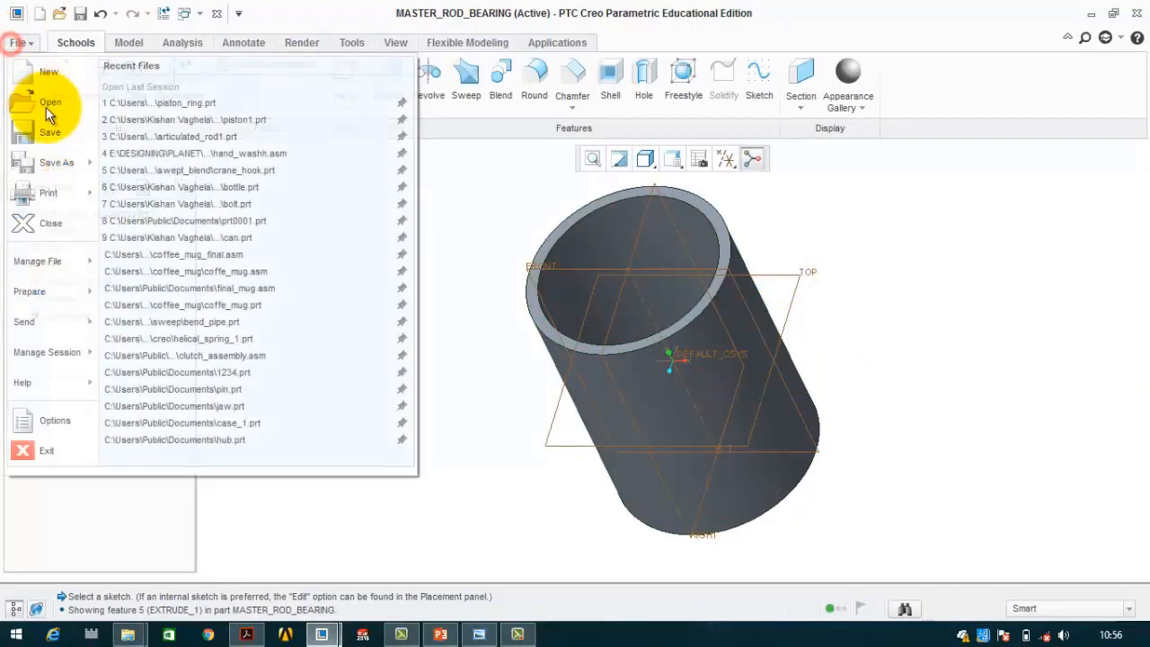
left_click(49, 134)
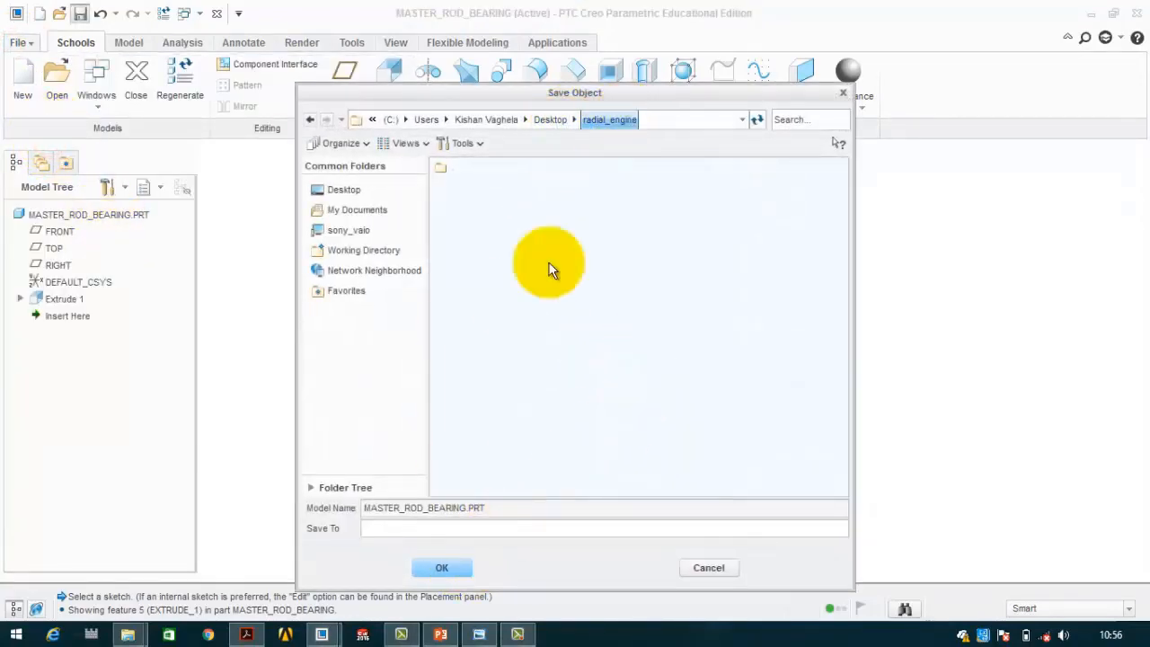
left_click(443, 569)
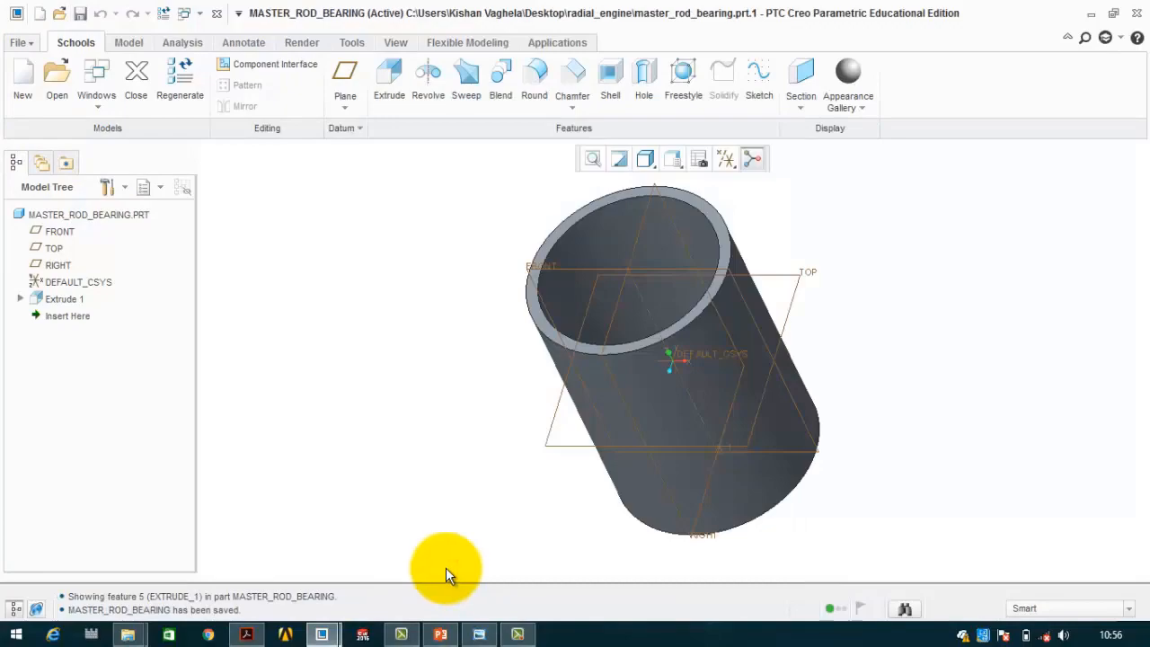